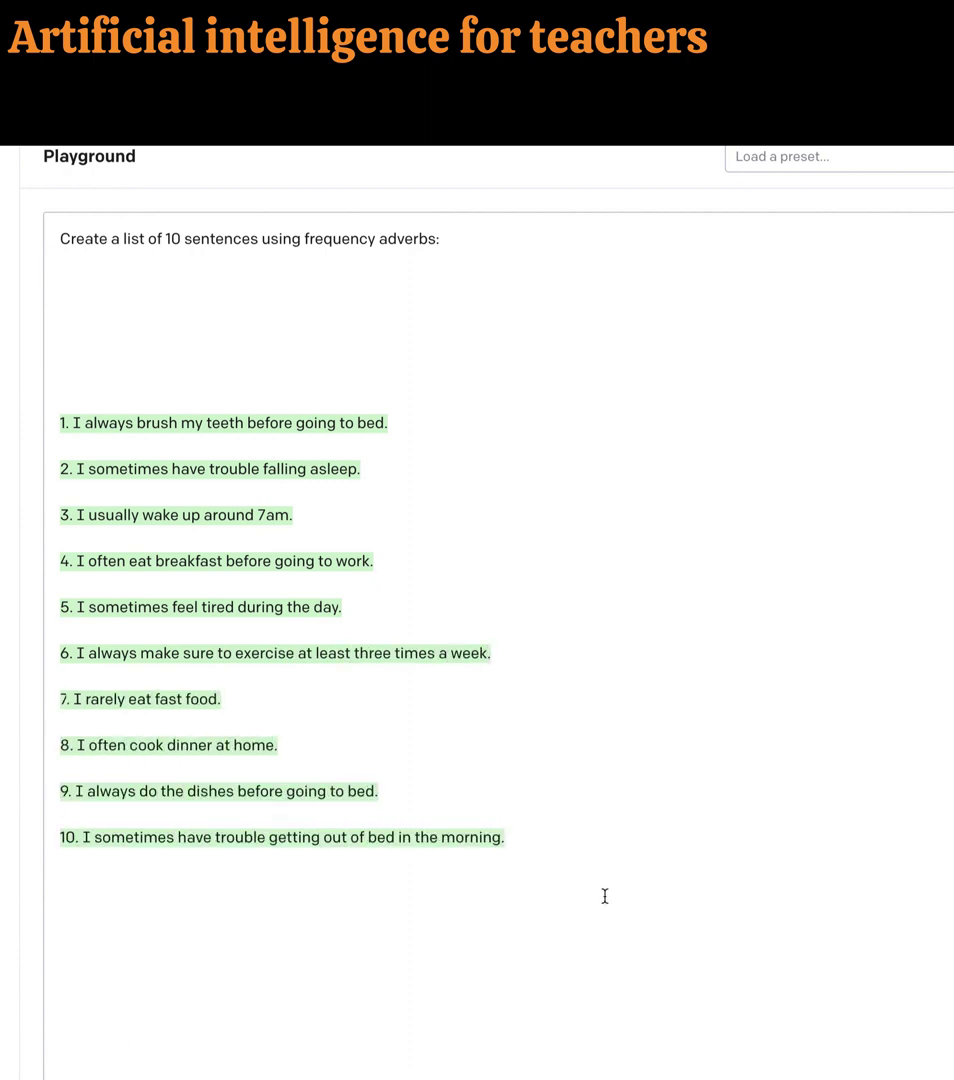
Delete the ten generated sentences and generate a new list.
drag(542, 843, 31, 414)
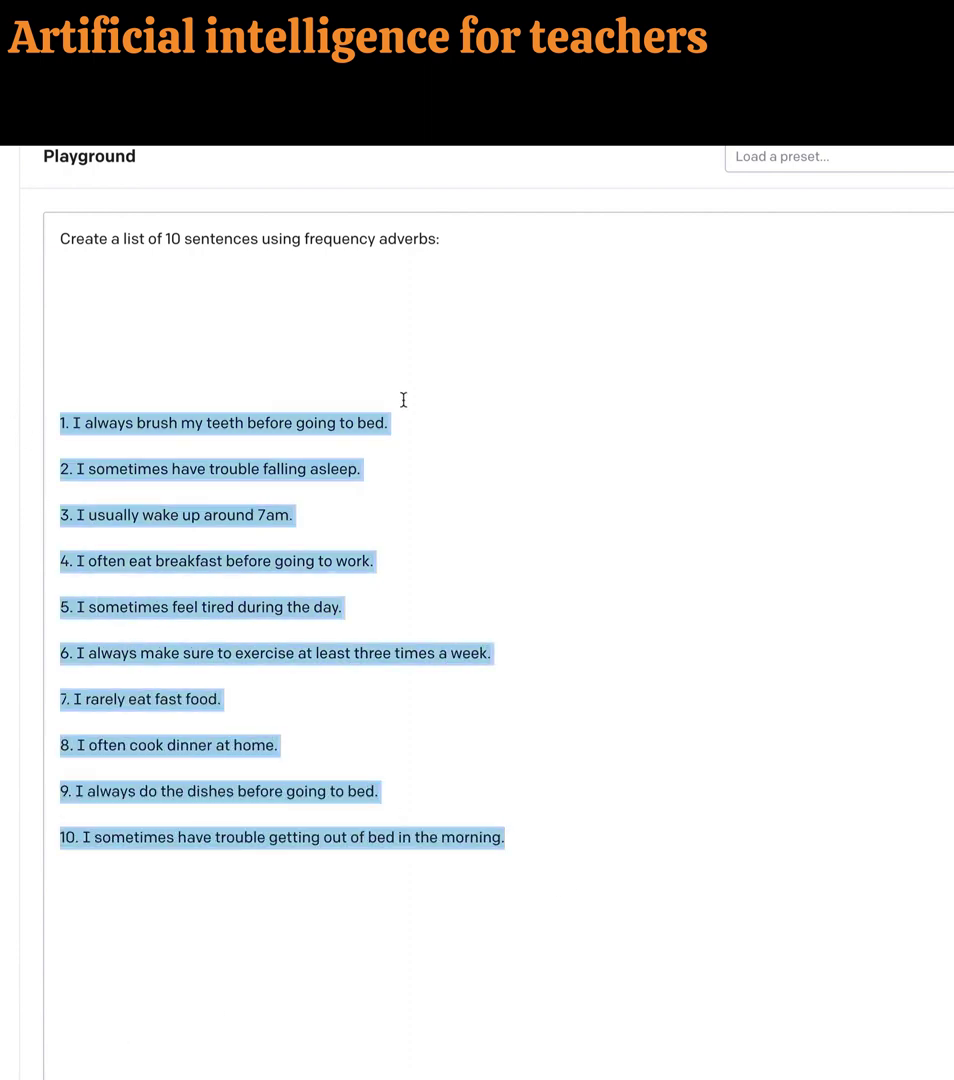
key(BackSpace)
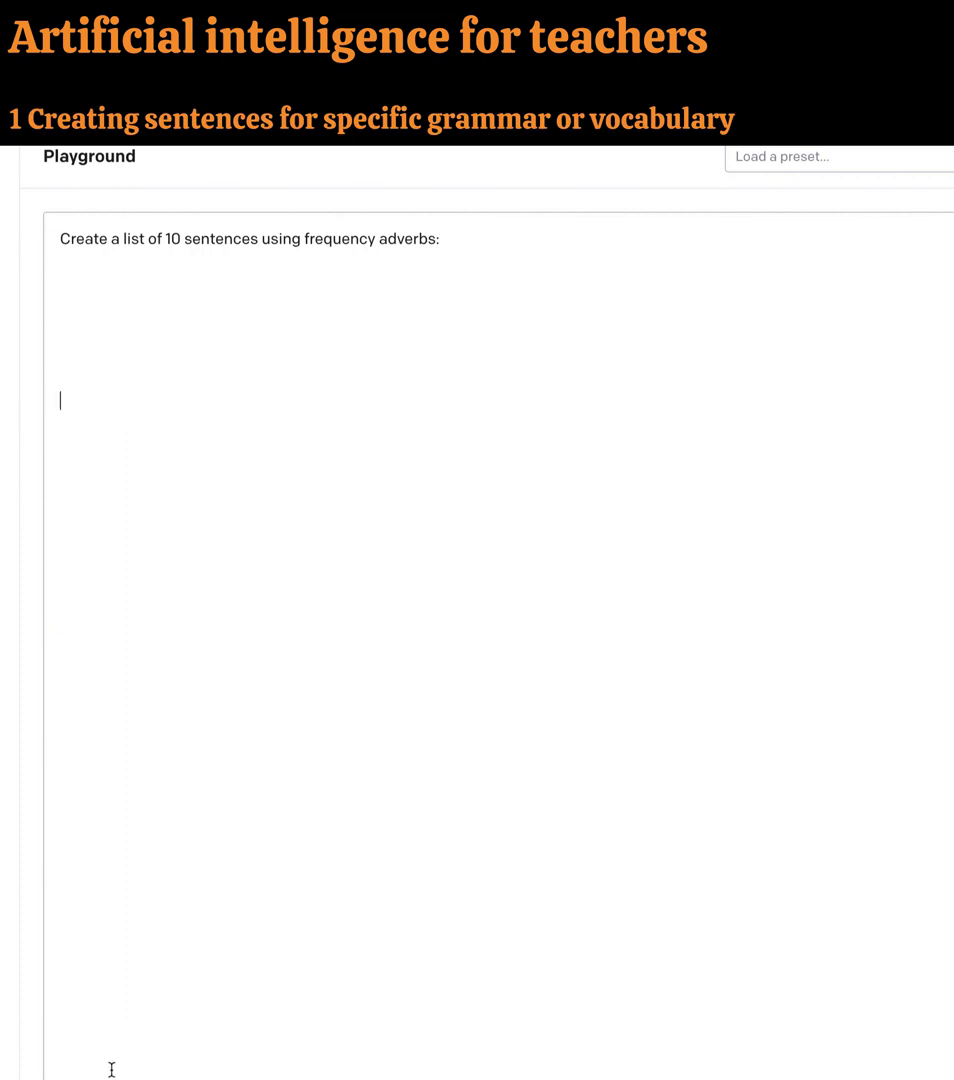
key(ctrl+Return)
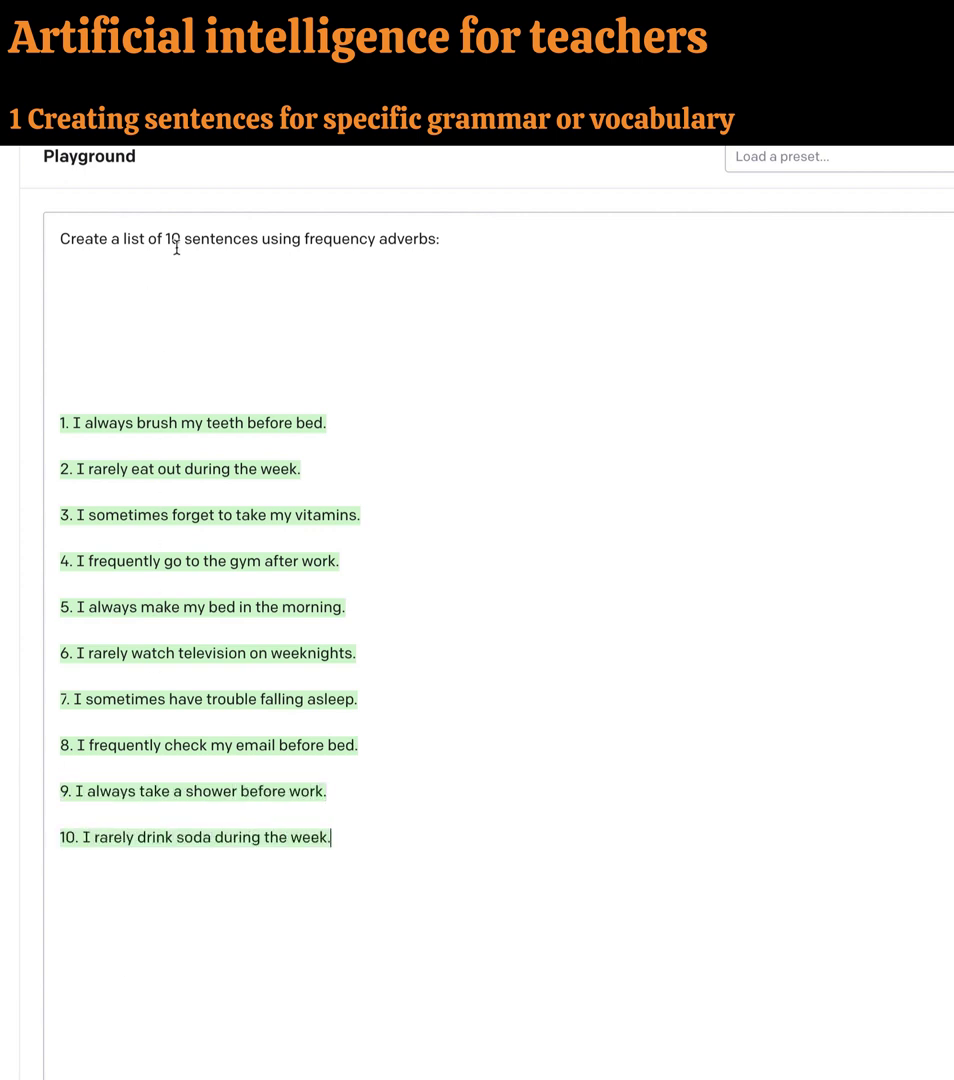
Change the prompt's count from 10 to 15, clear the old output, and regenerate the sentences.
key(BackSpace)
key(BackSpace)
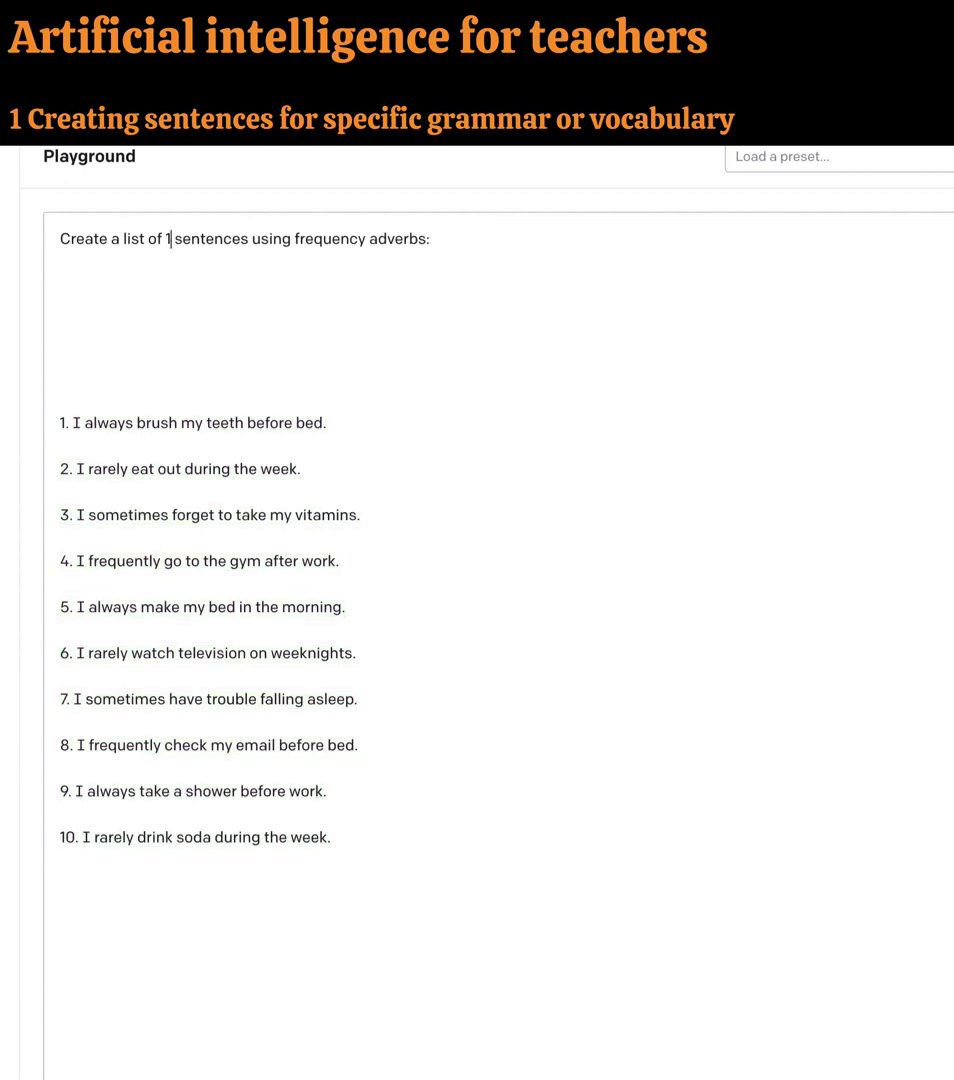
text(15)
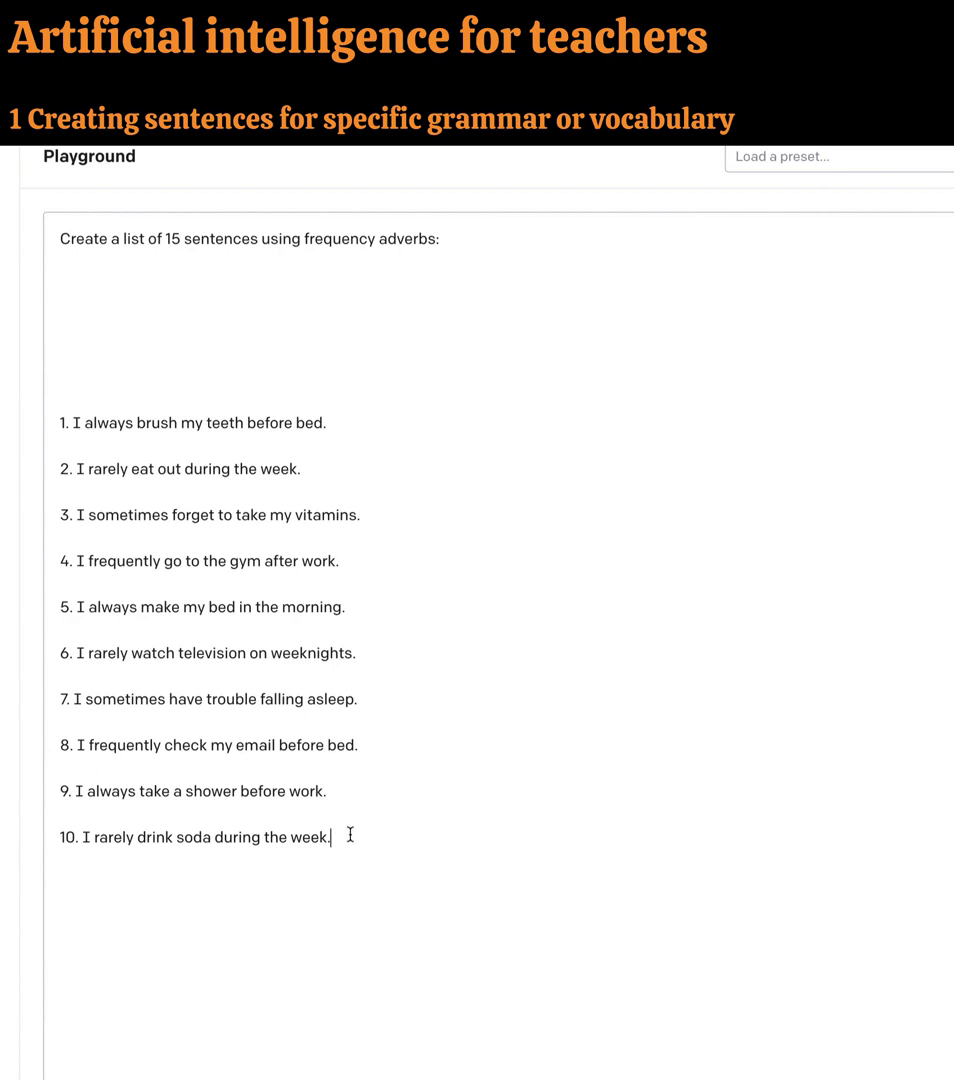
drag(347, 836, 82, 378)
key(BackSpace)
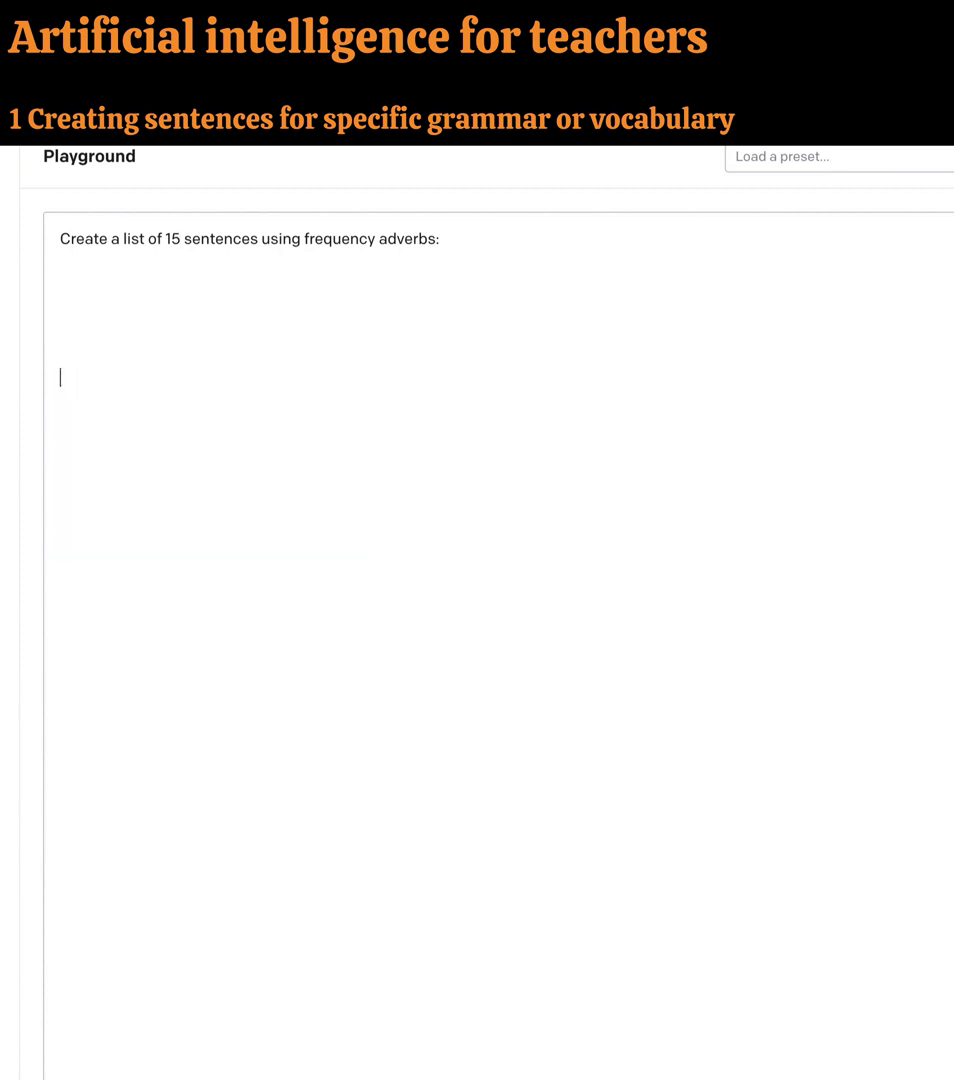
key(ctrl+Return)
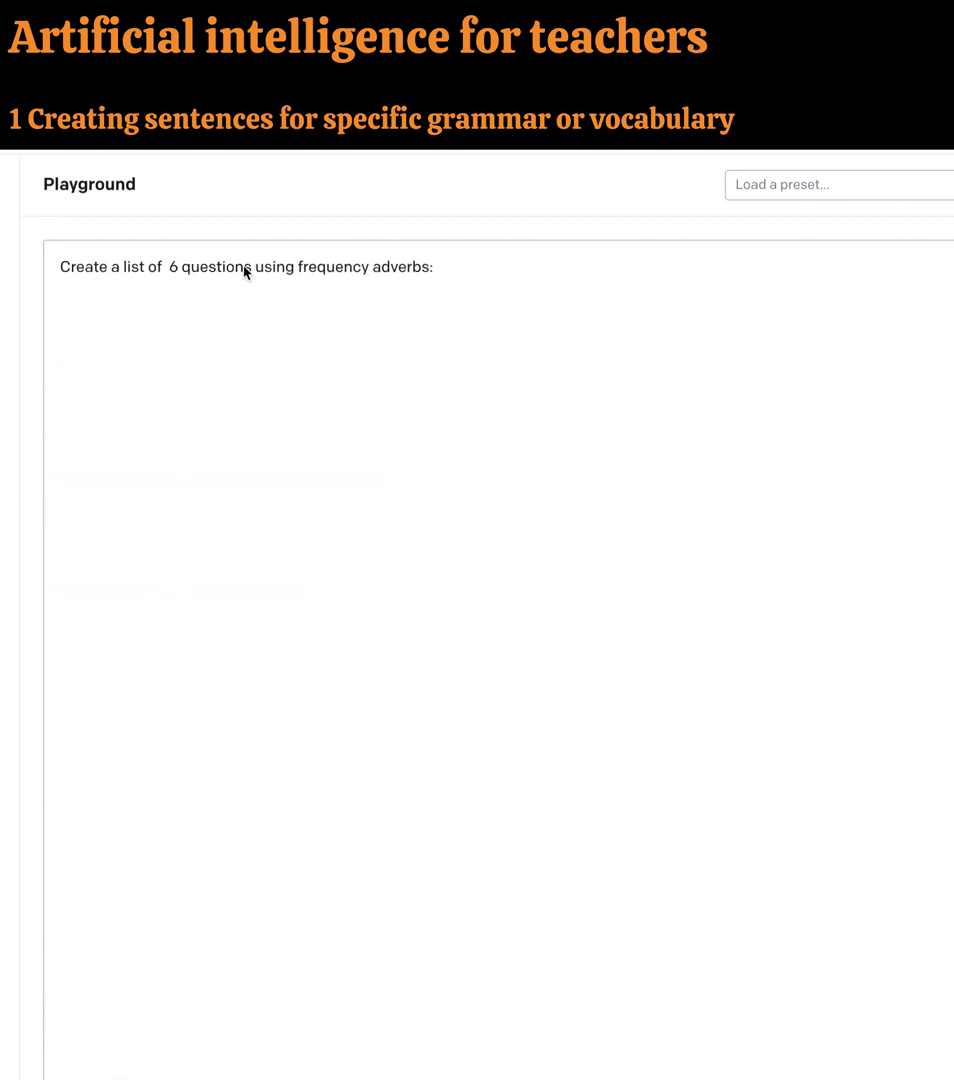
drag(250, 266, 182, 268)
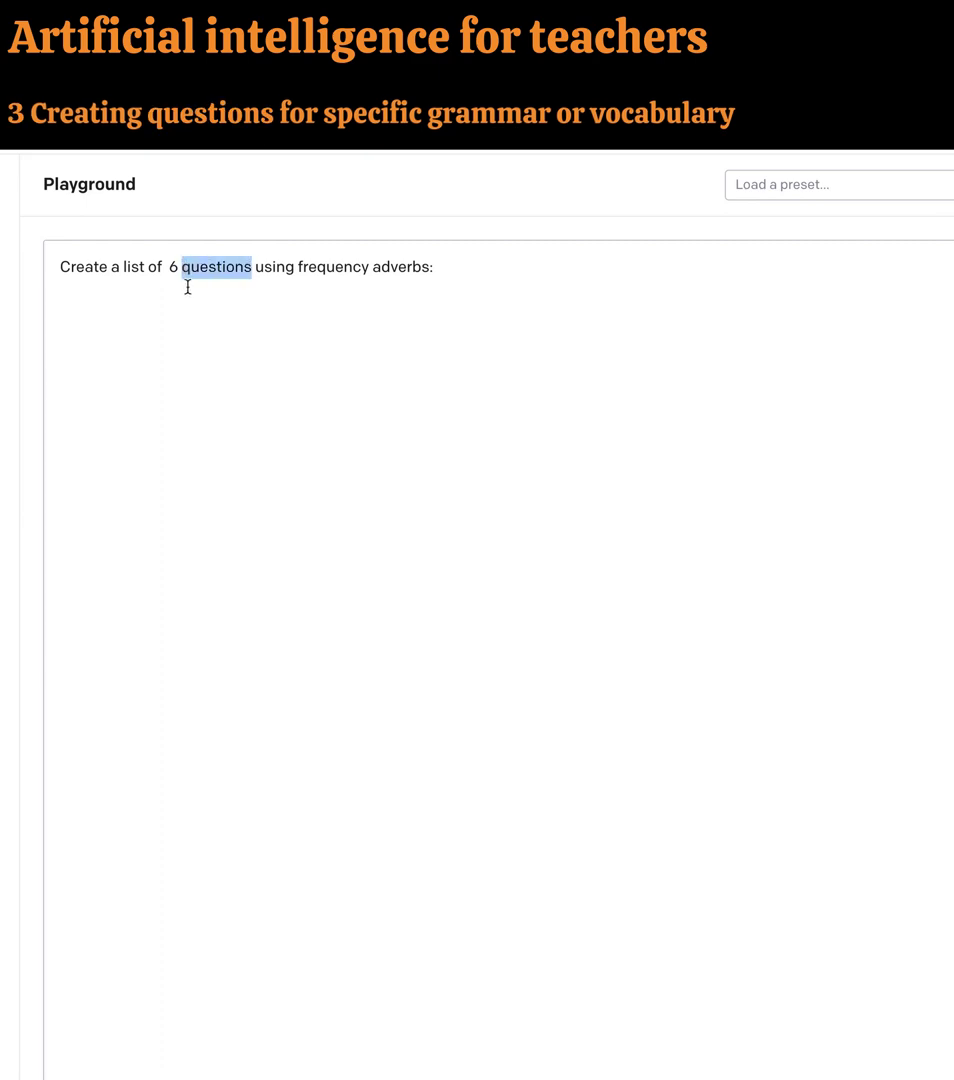
click(189, 291)
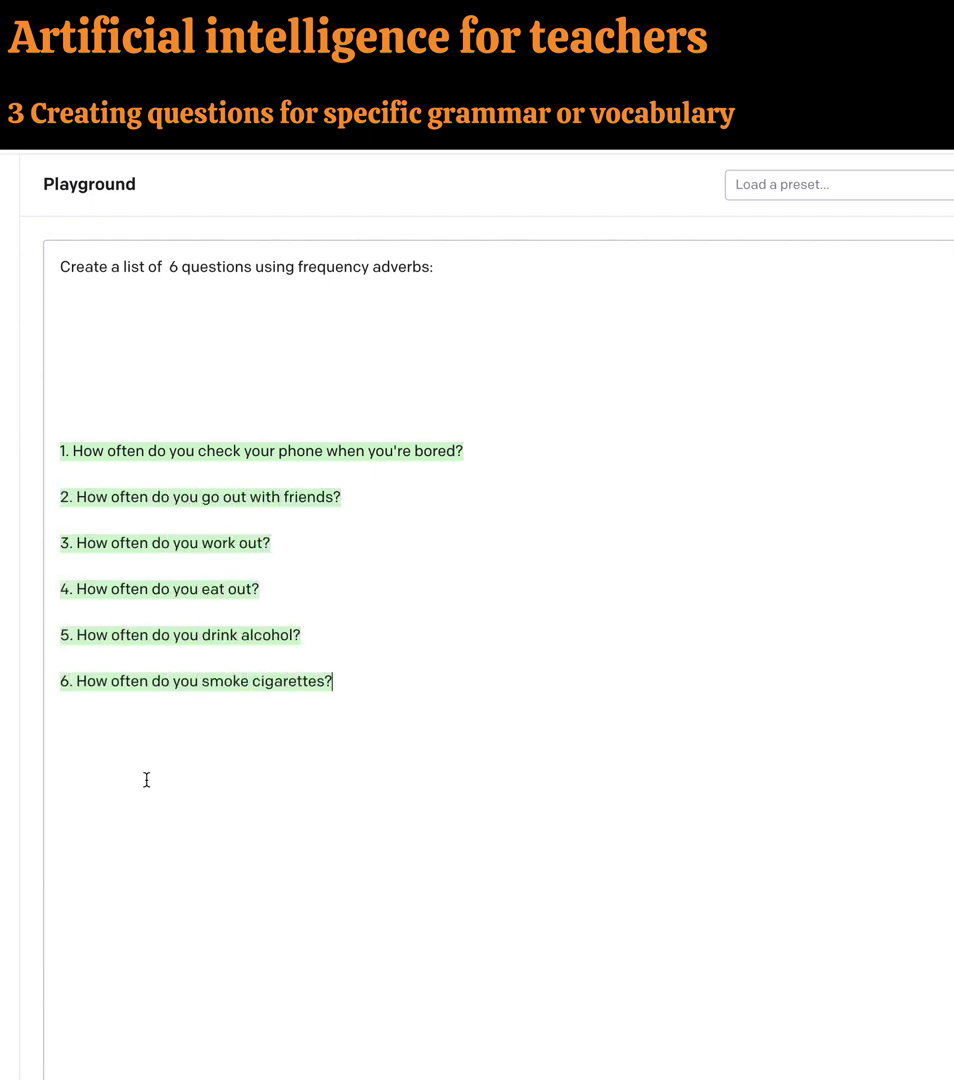
drag(354, 679, 50, 438)
key(BackSpace)
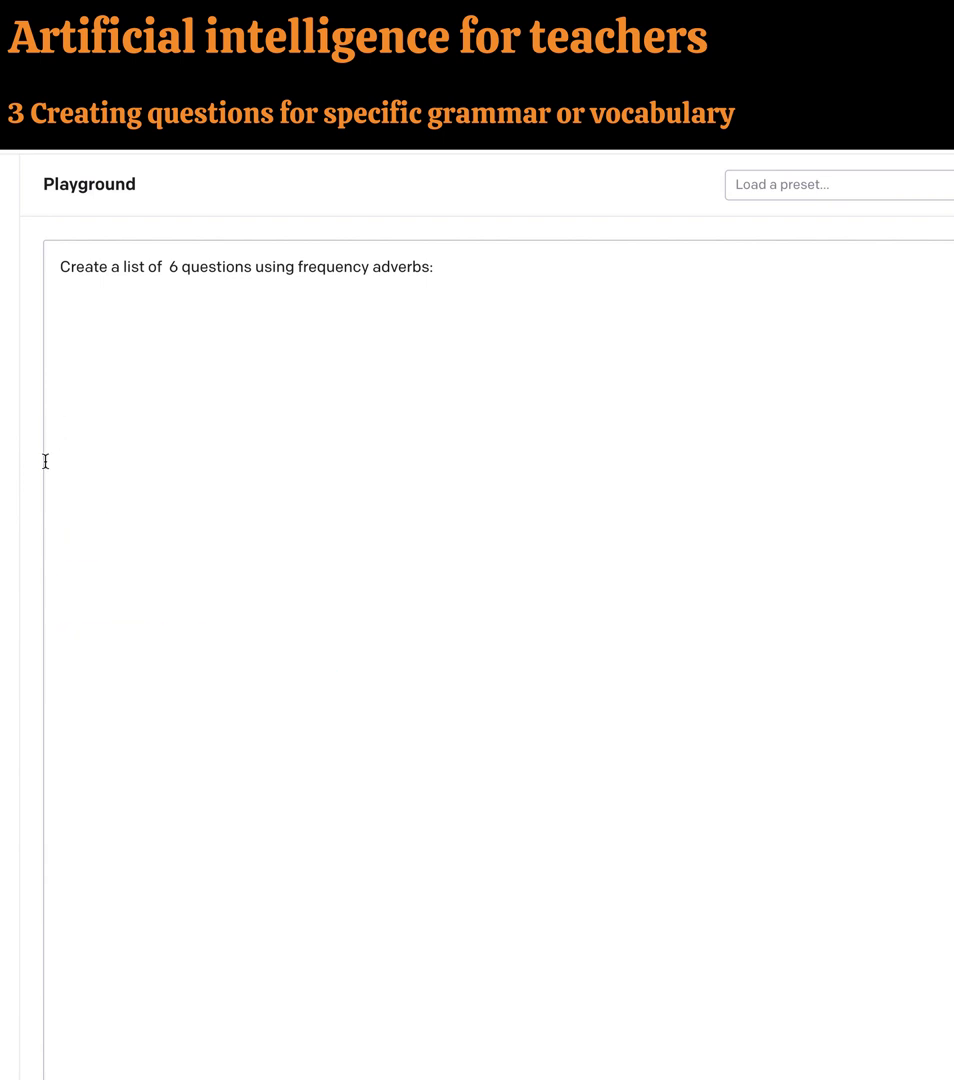
key(ctrl+Return)
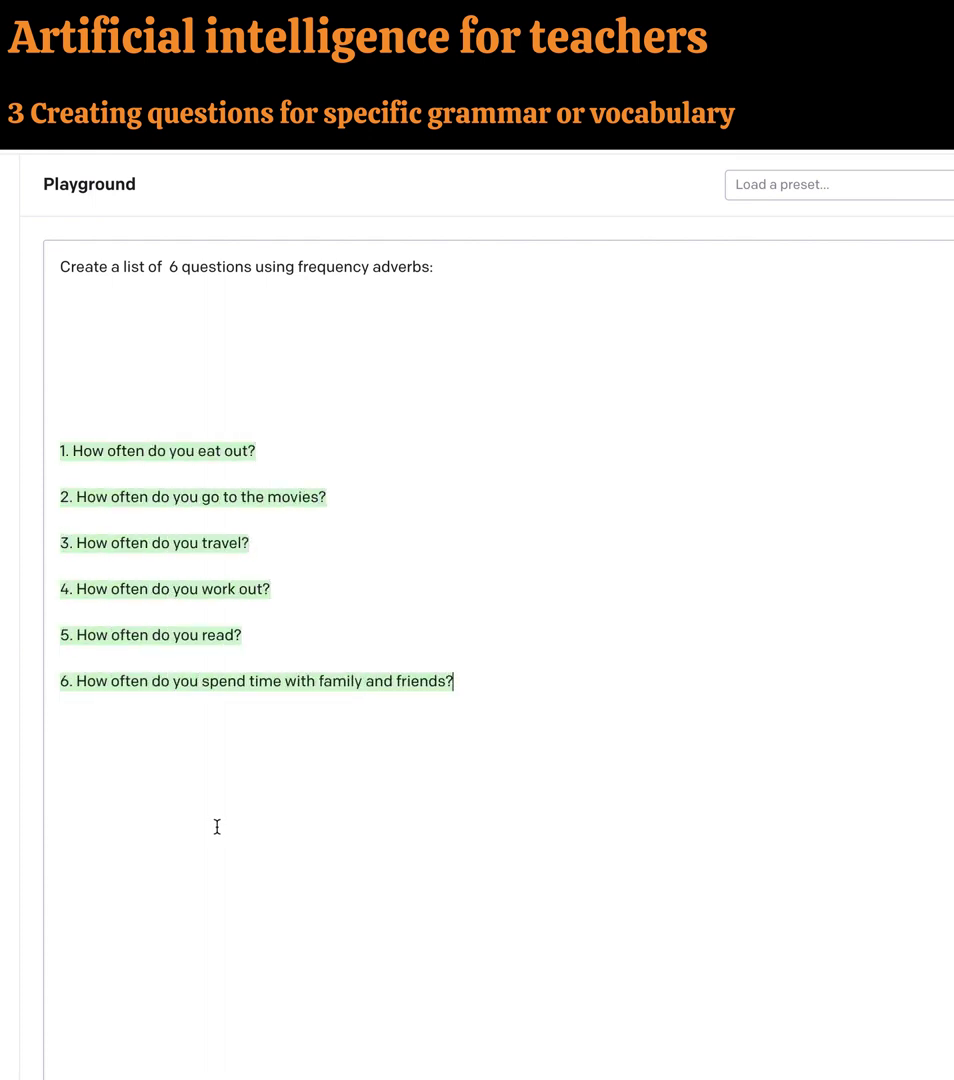
drag(479, 687, 68, 425)
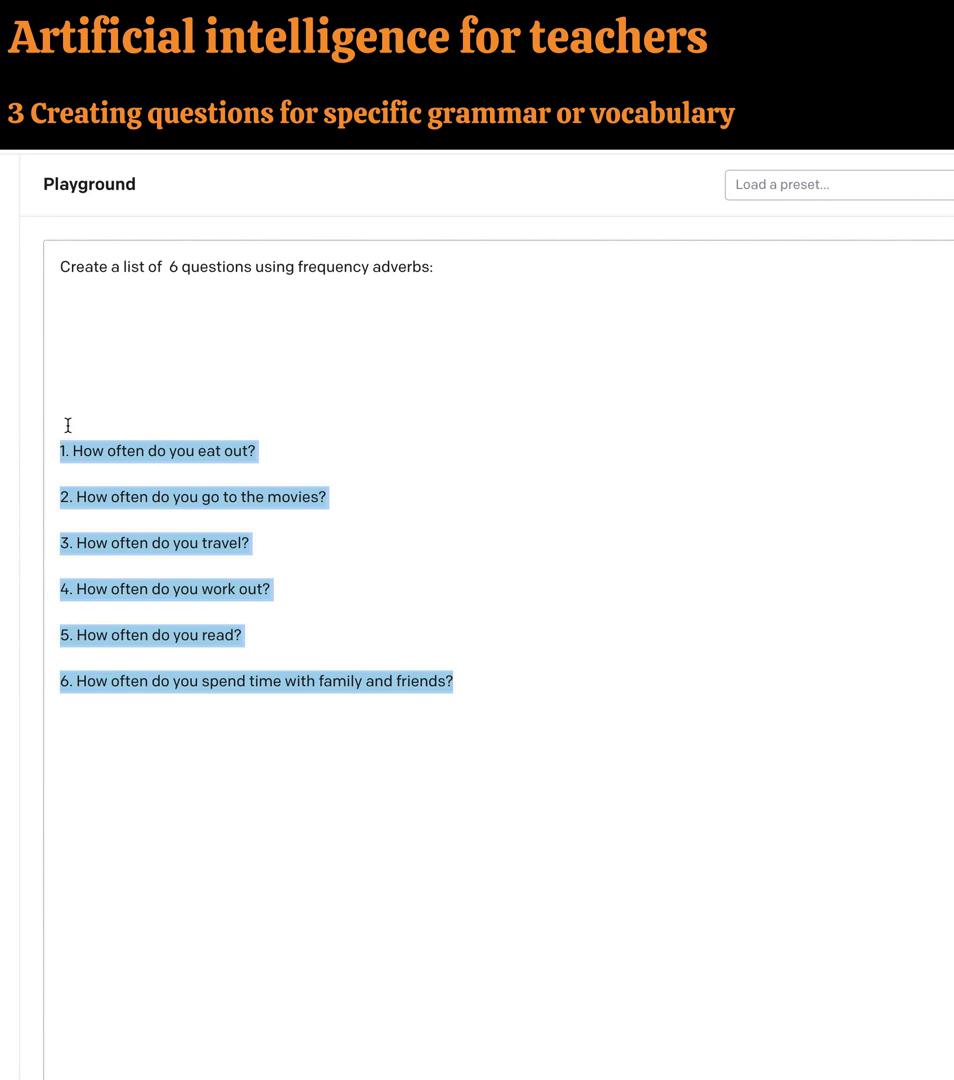
key(BackSpace)
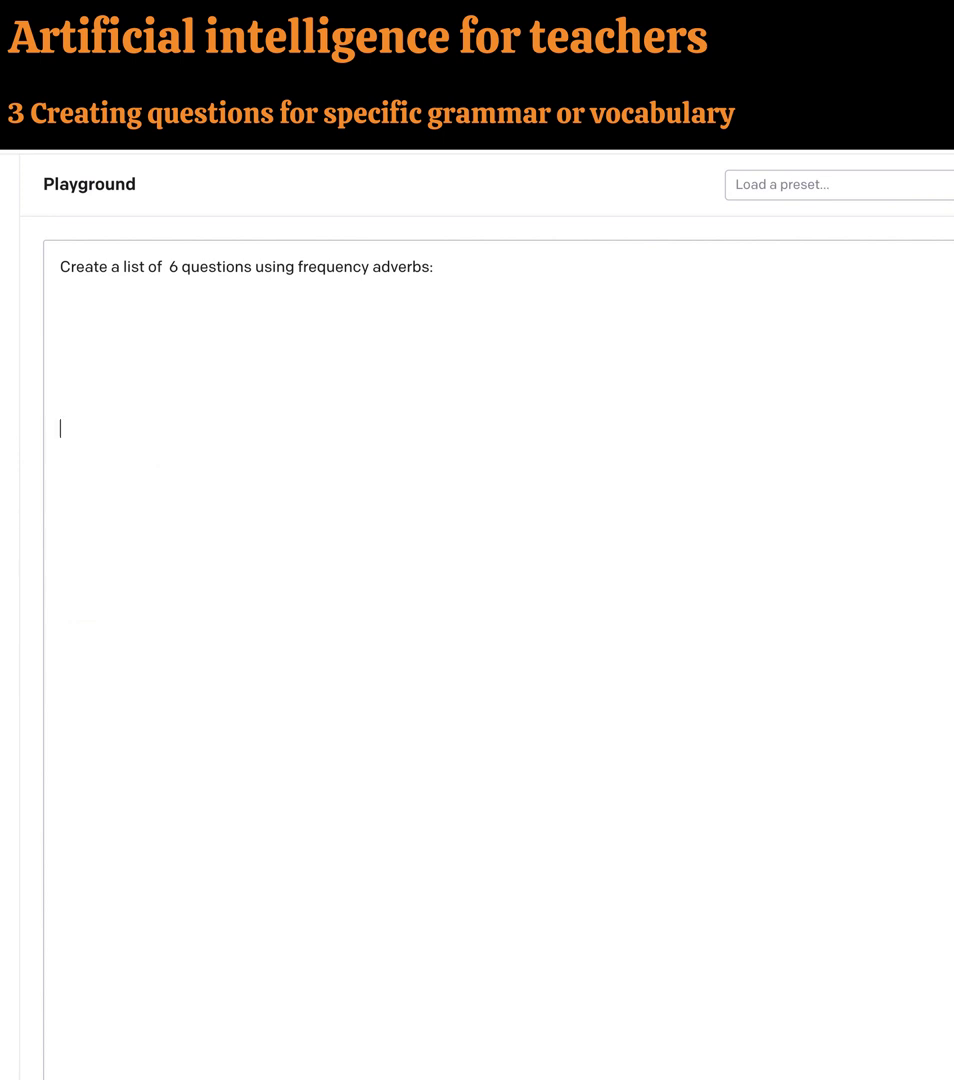
Change the question count from 6 to 10, then delete the ten generated questions.
click(178, 268)
key(BackSpace)
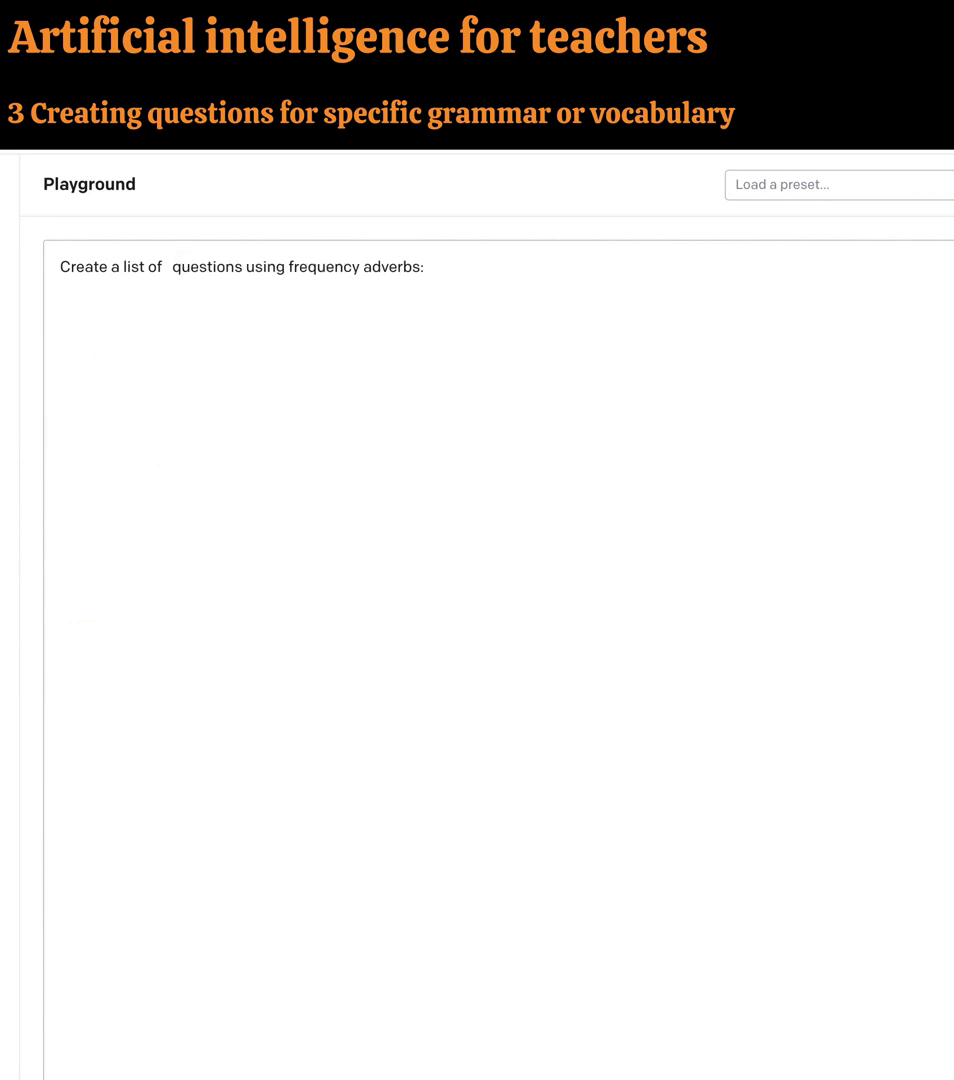
text(10)
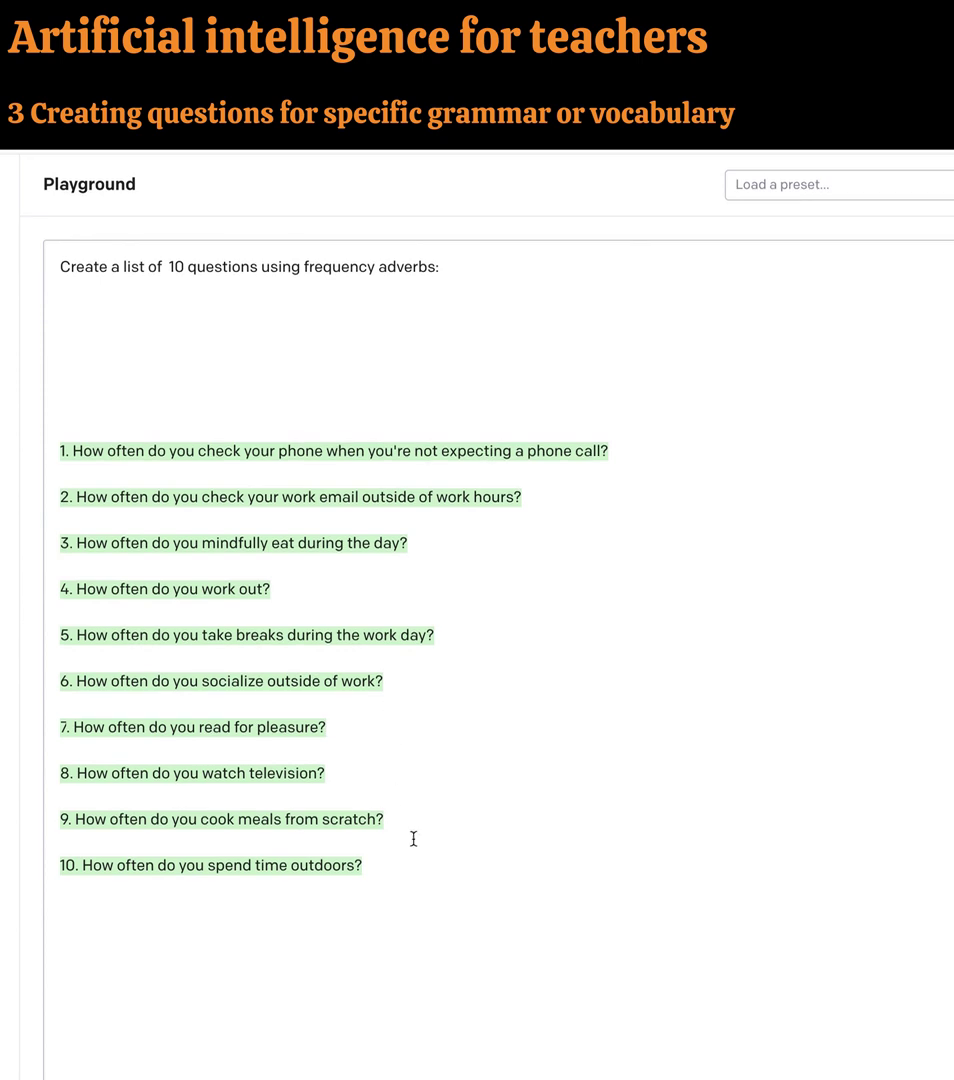
drag(414, 846, 54, 441)
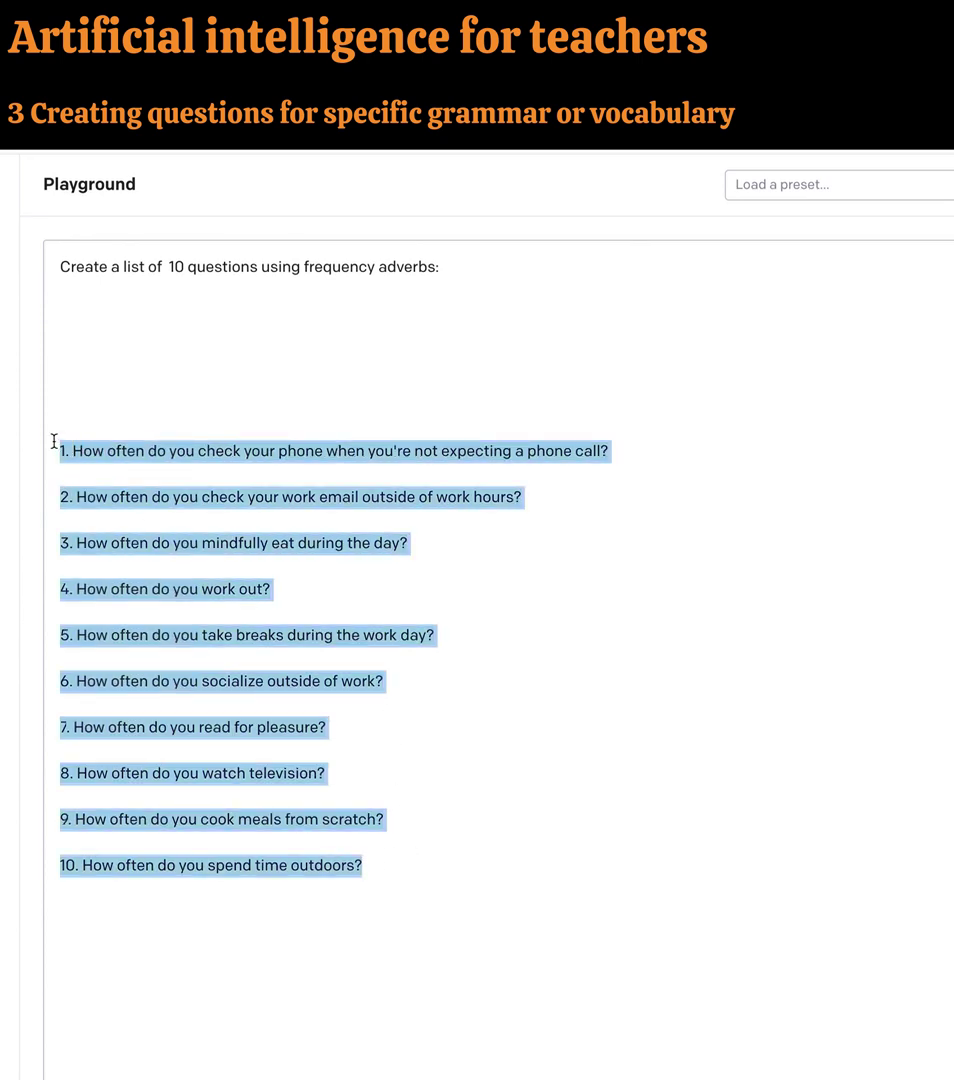
key(BackSpace)
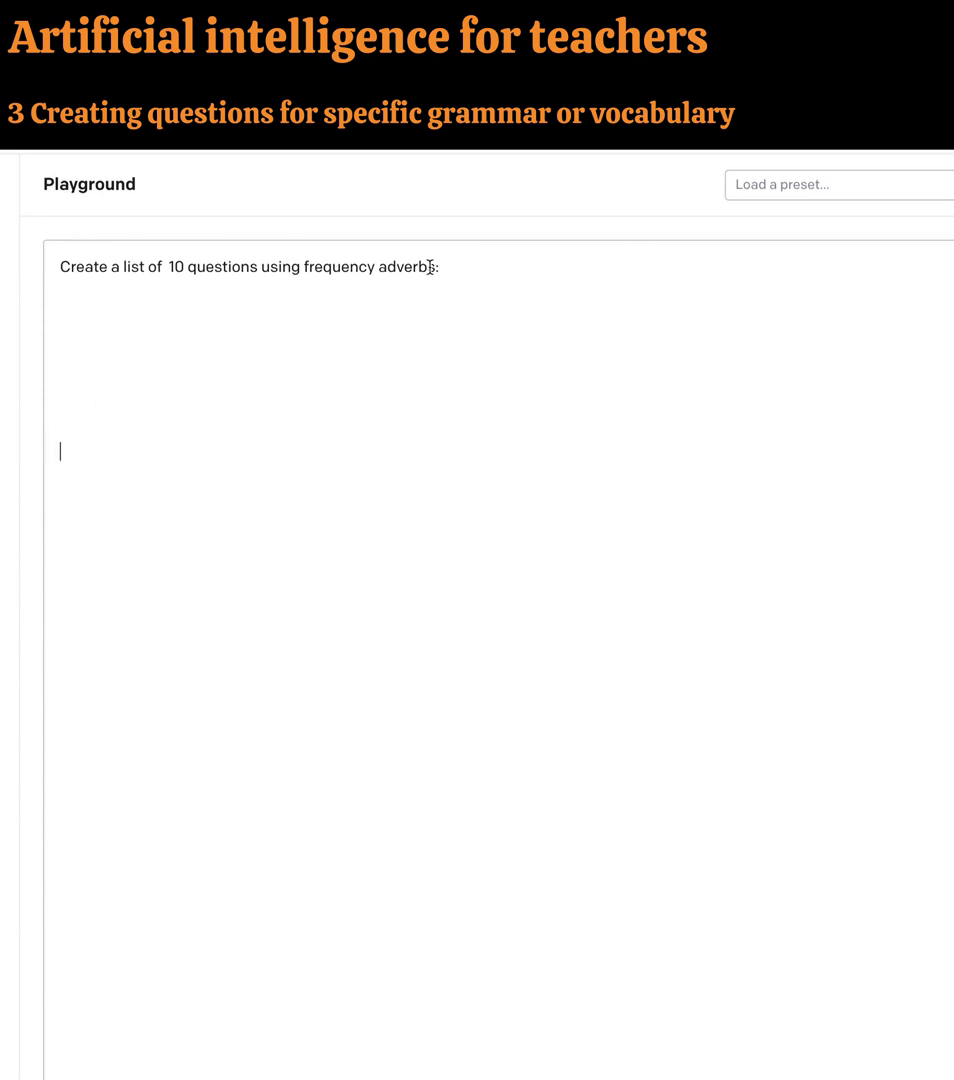
Generate six questions about the barkitecture dog story, then delete them from the text area.
drag(213, 273, 139, 273)
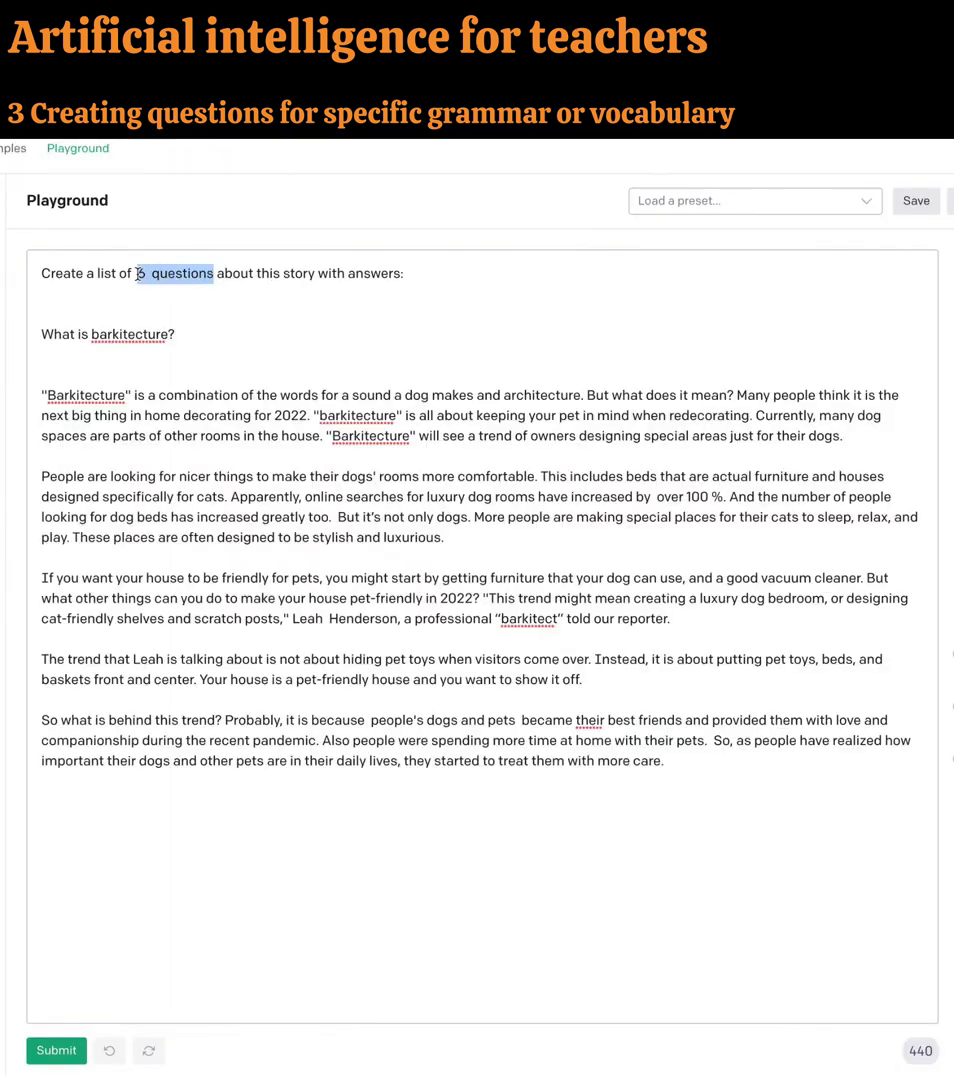
click(41, 293)
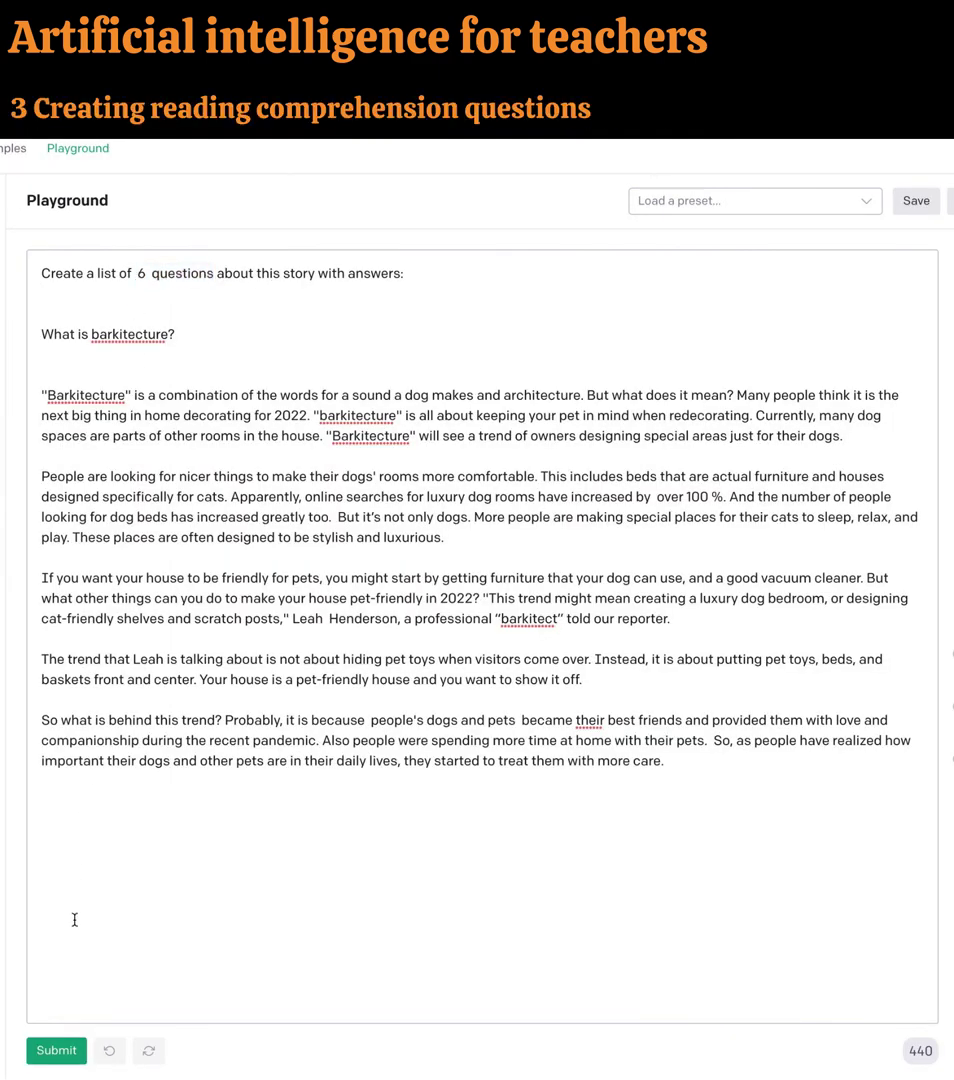
click(56, 1050)
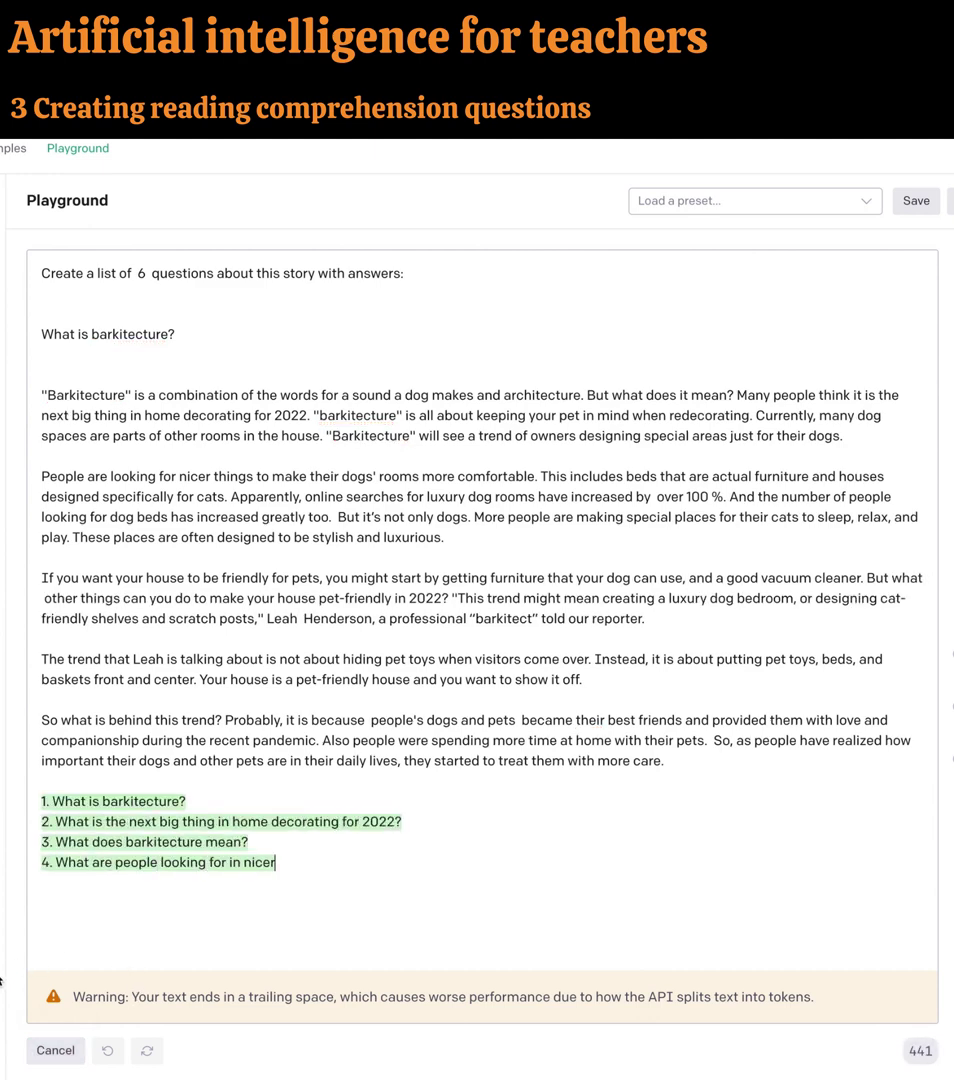
click(378, 903)
drag(339, 903, 34, 793)
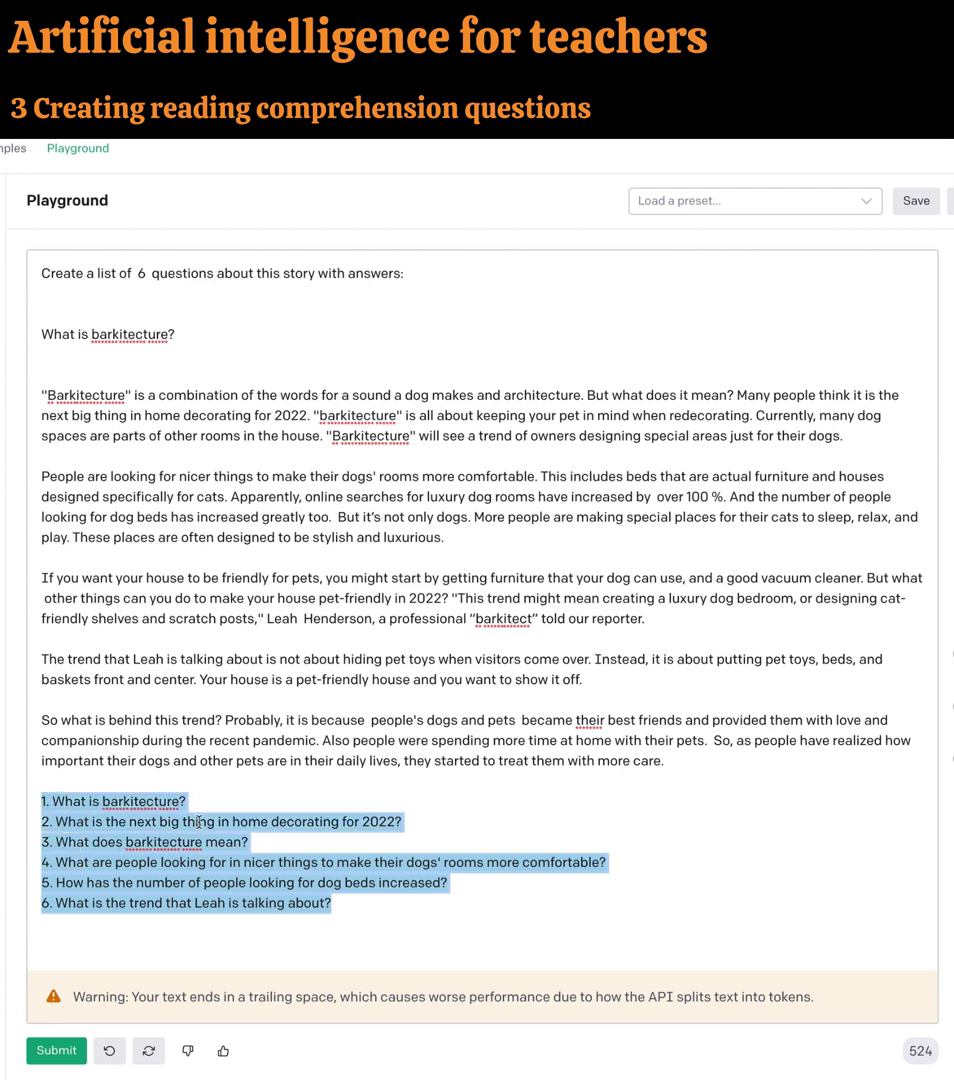
key(BackSpace)
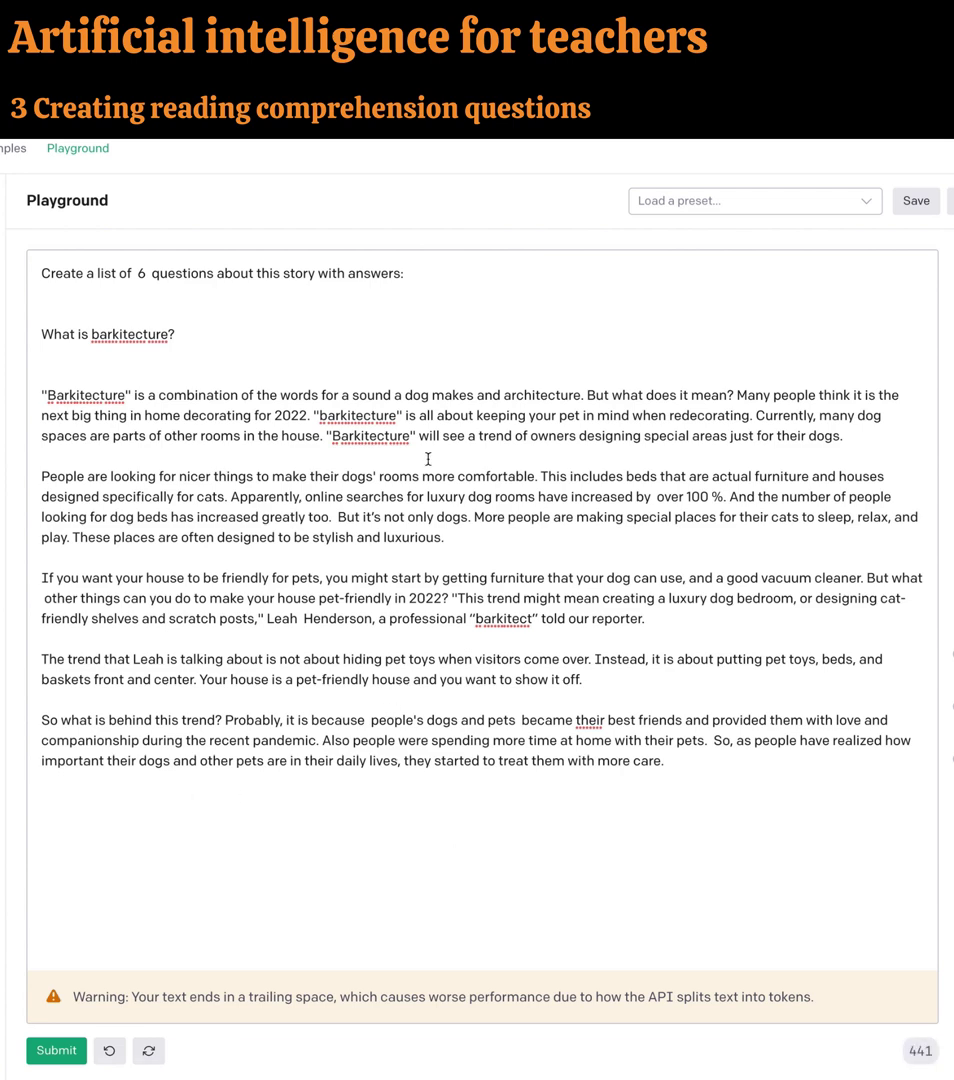
Insert 'multiple choice' before 'questions' and generate all six questions with options a to d.
click(154, 276)
text(mu)
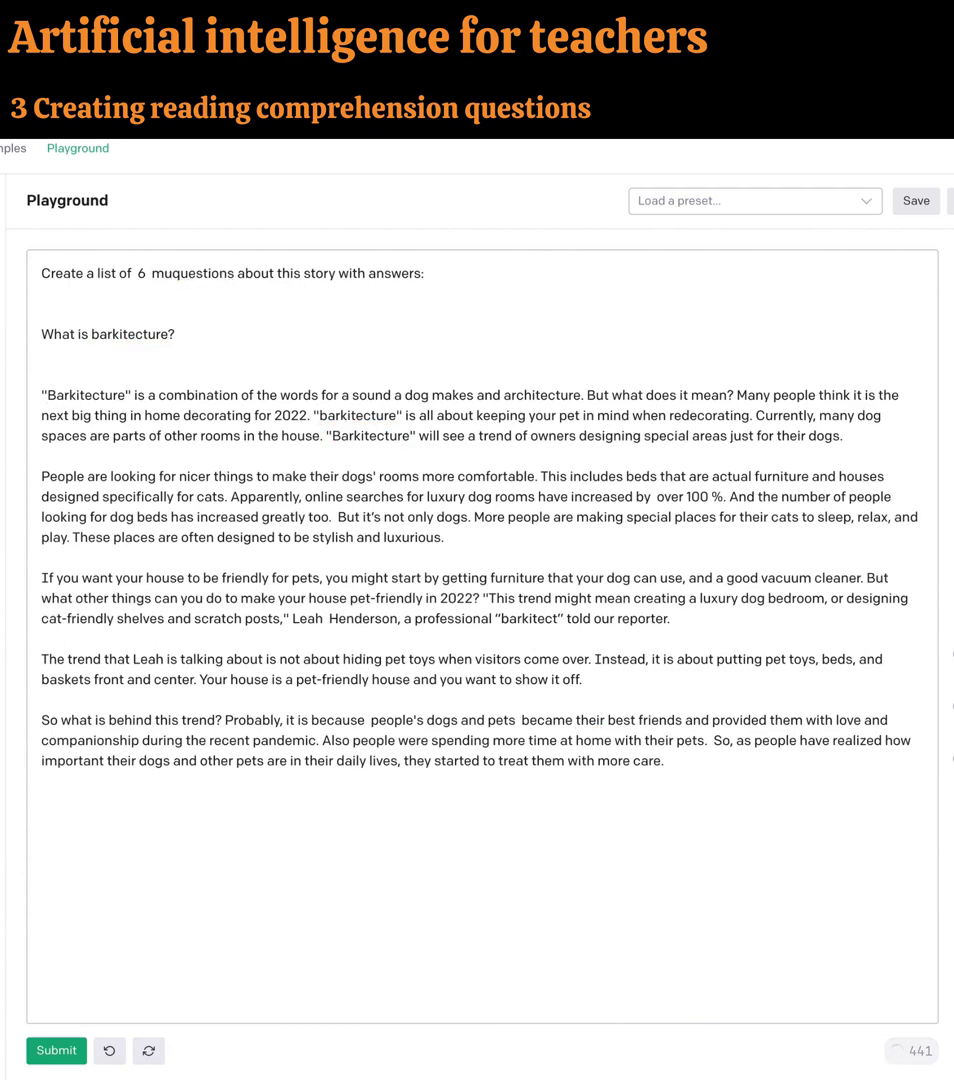
text(ltiple )
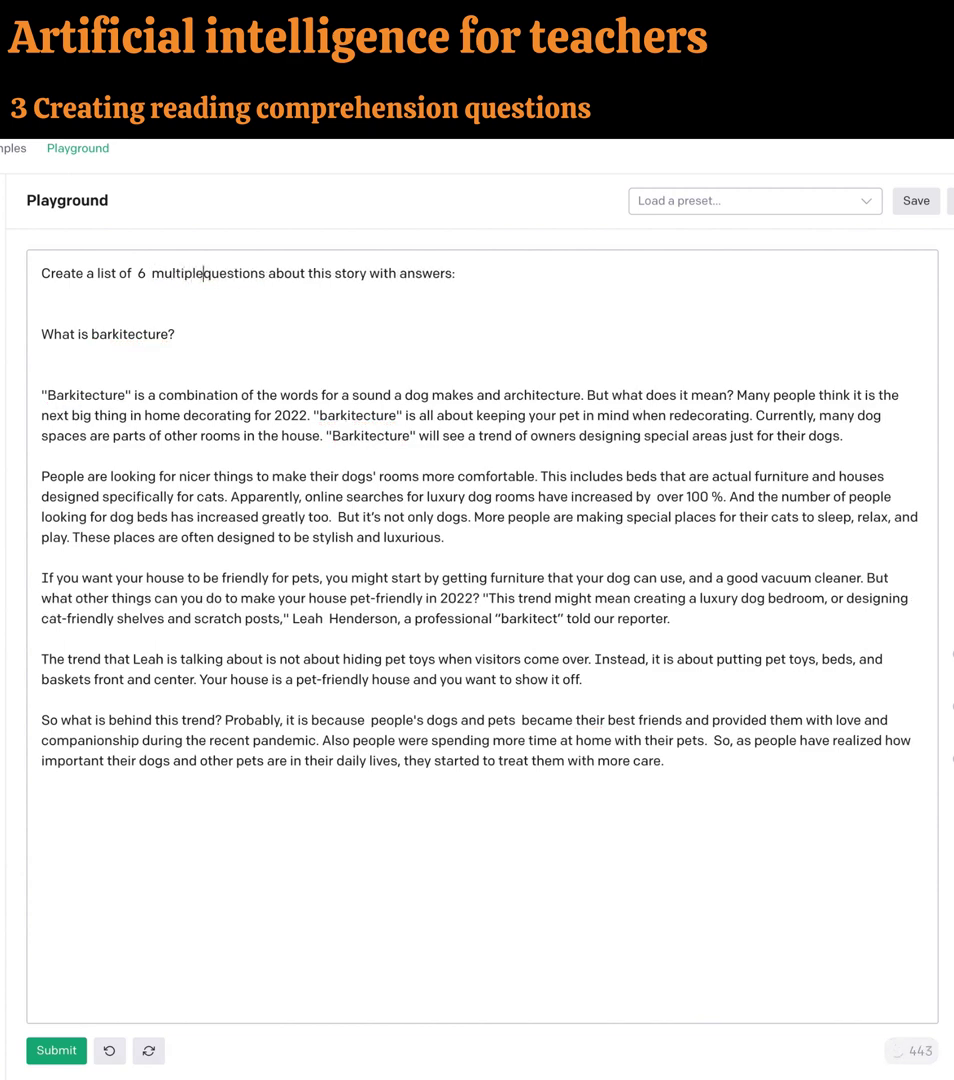
text(choice)
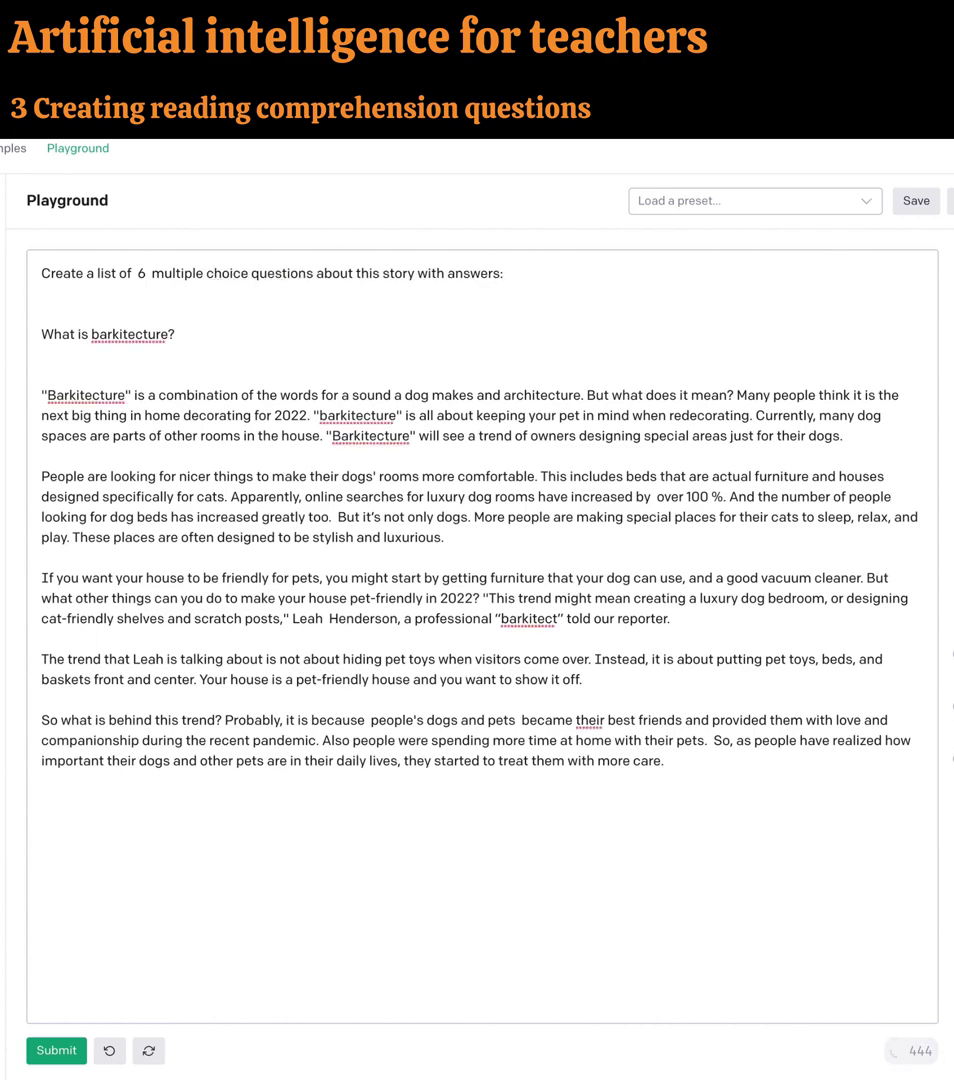
click(56, 1052)
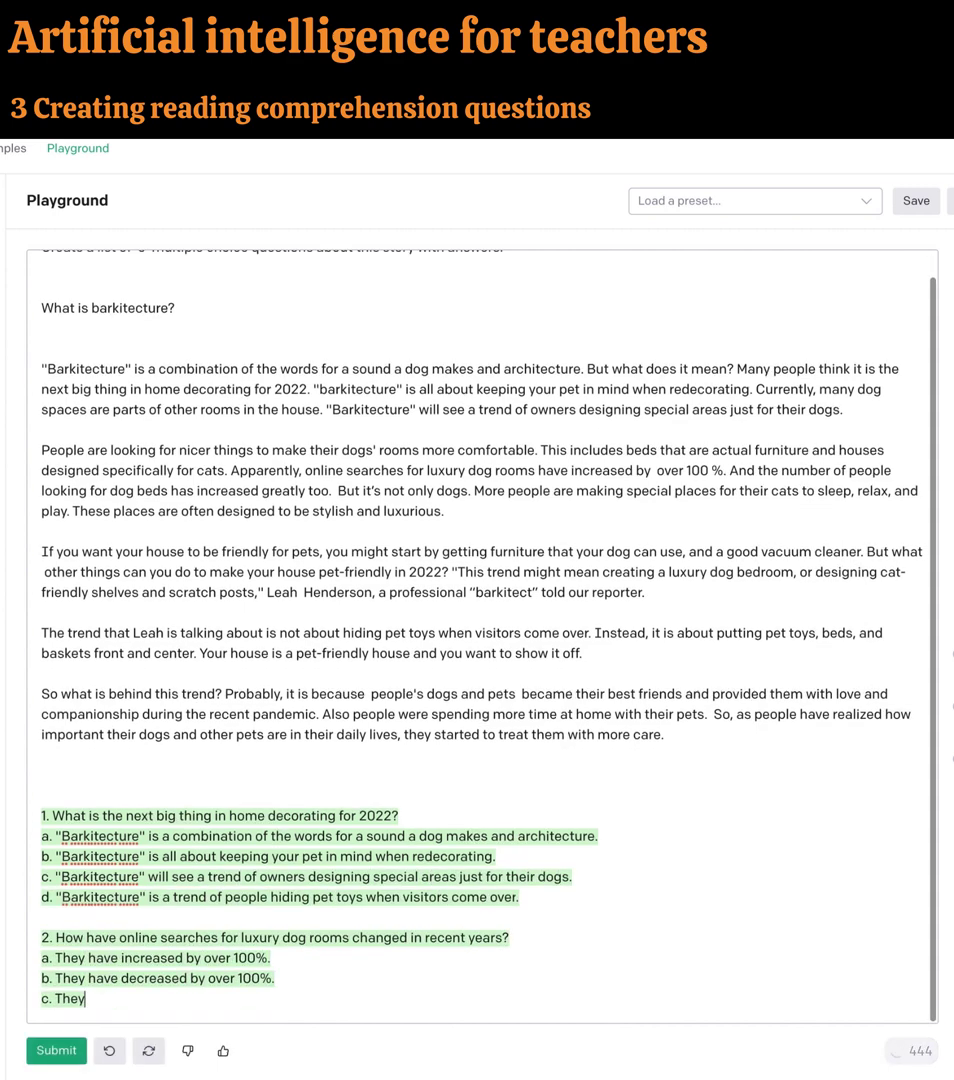
click(33, 1058)
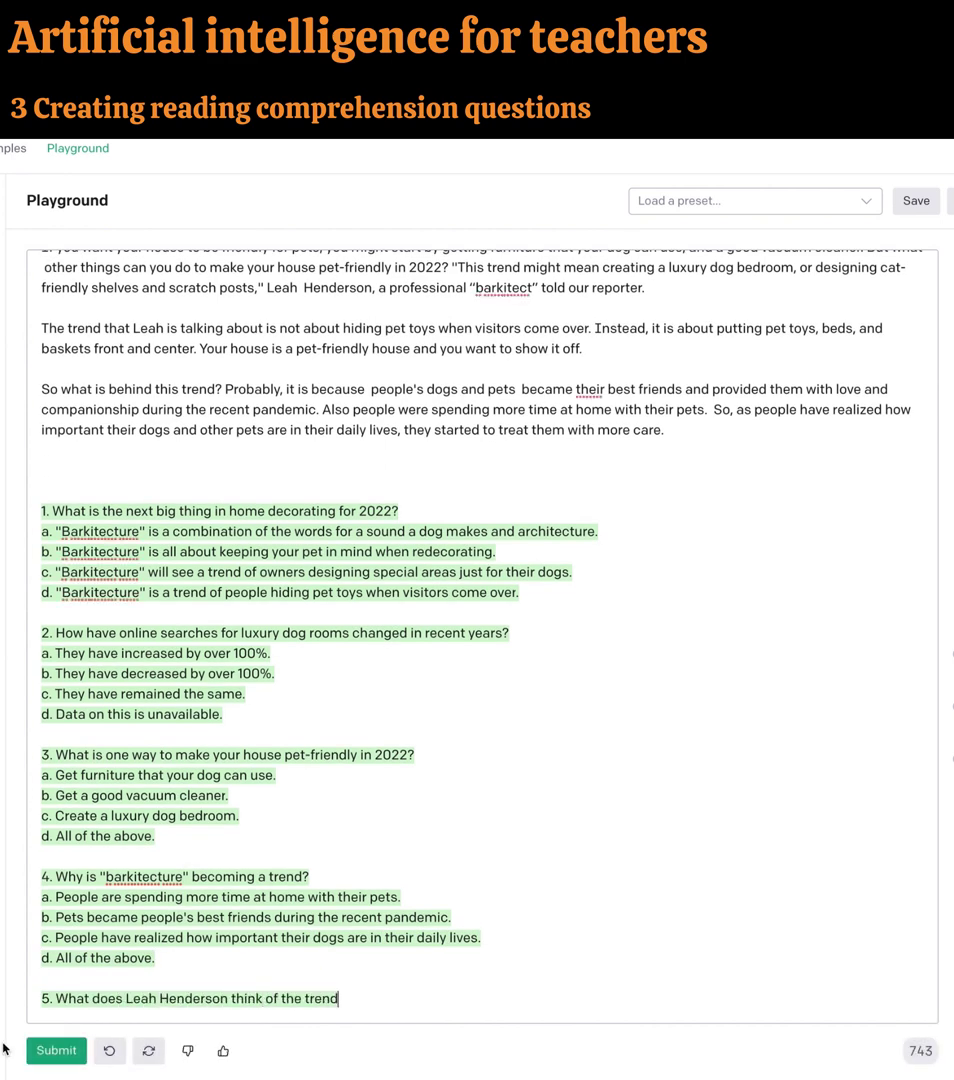
click(55, 1052)
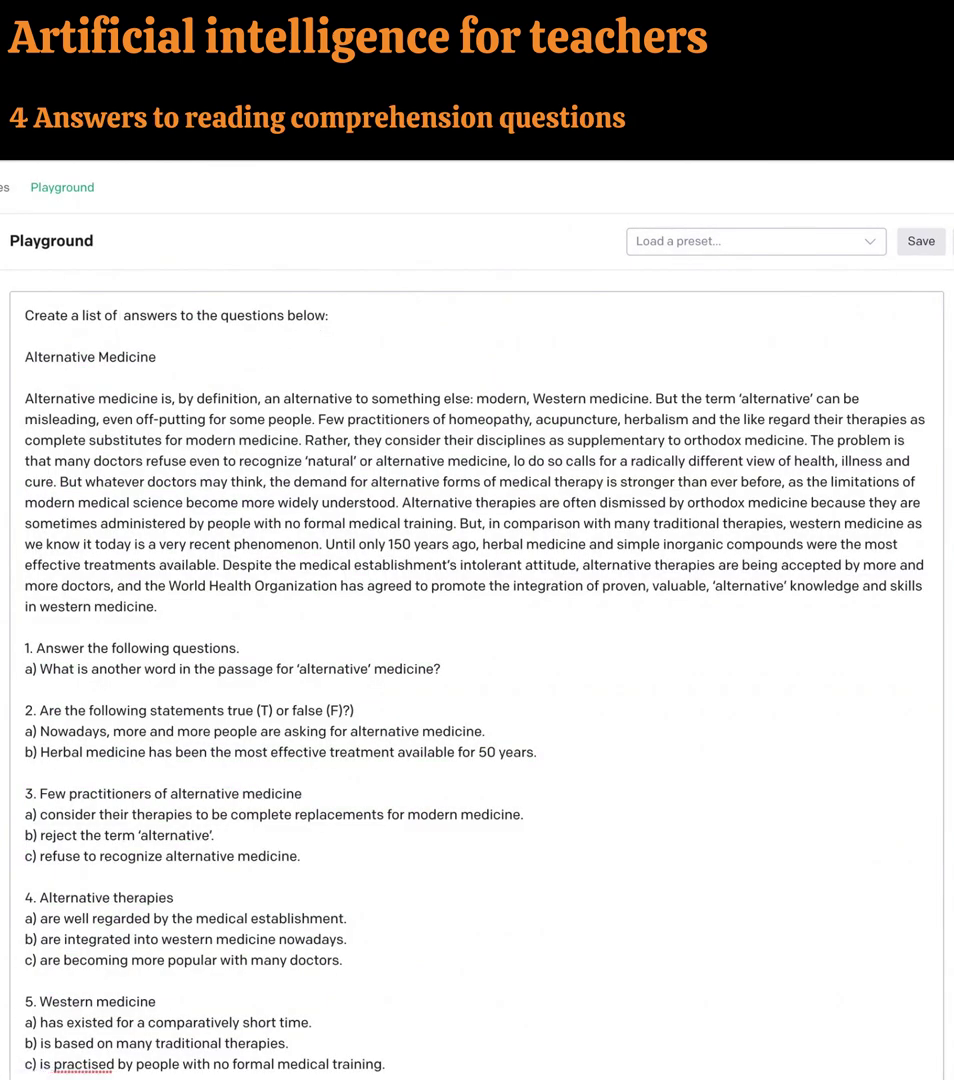
Generate answers to all six Alternative Medicine questions, starting with 'Complementary medicine'.
key(ctrl+Return)
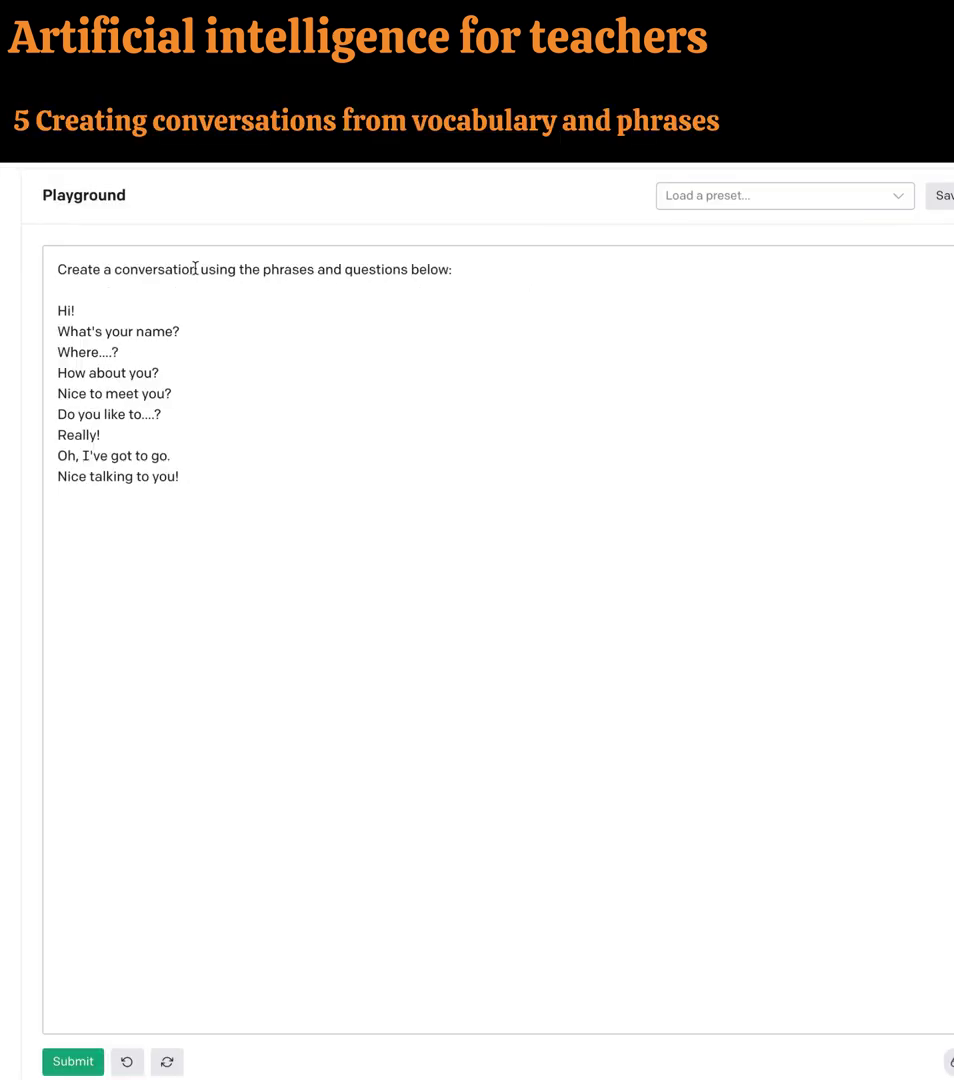
drag(196, 268, 50, 267)
click(201, 478)
click(70, 1060)
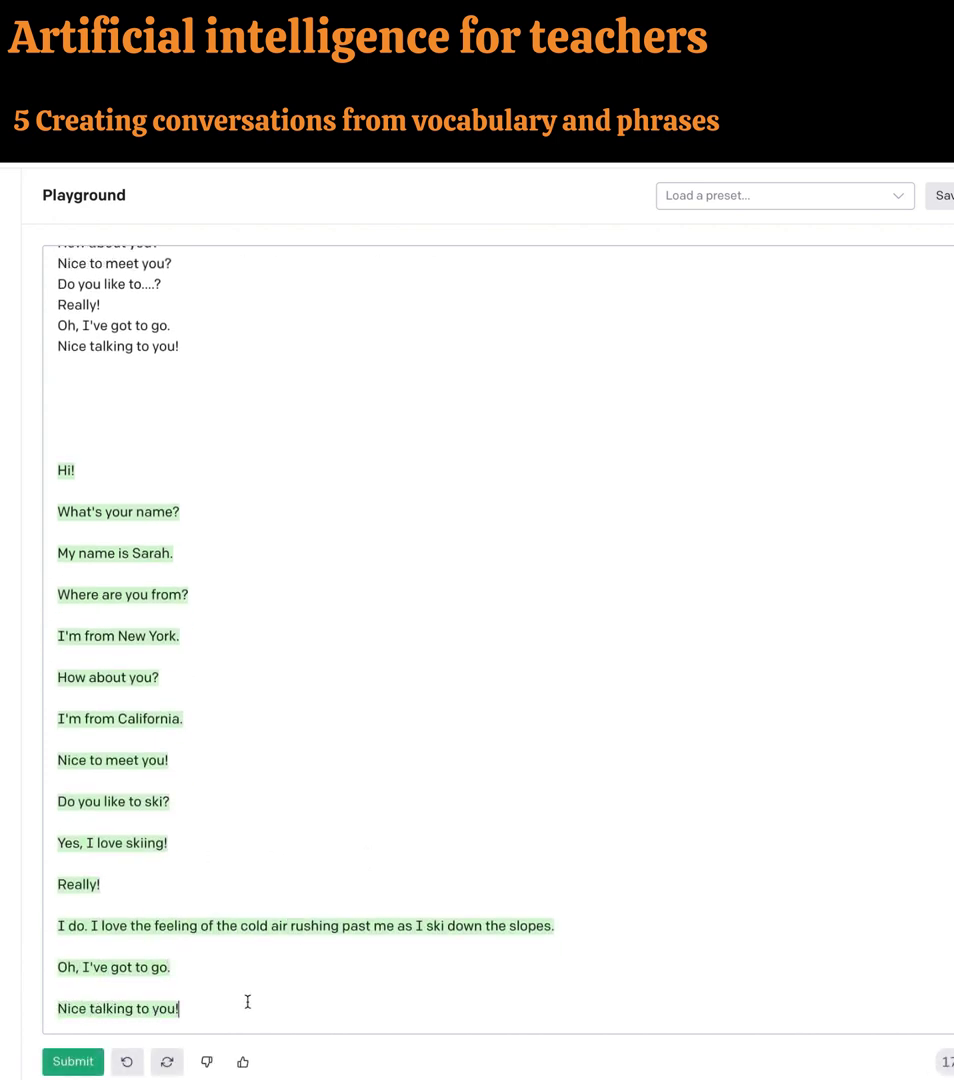
drag(57, 1008, 29, 697)
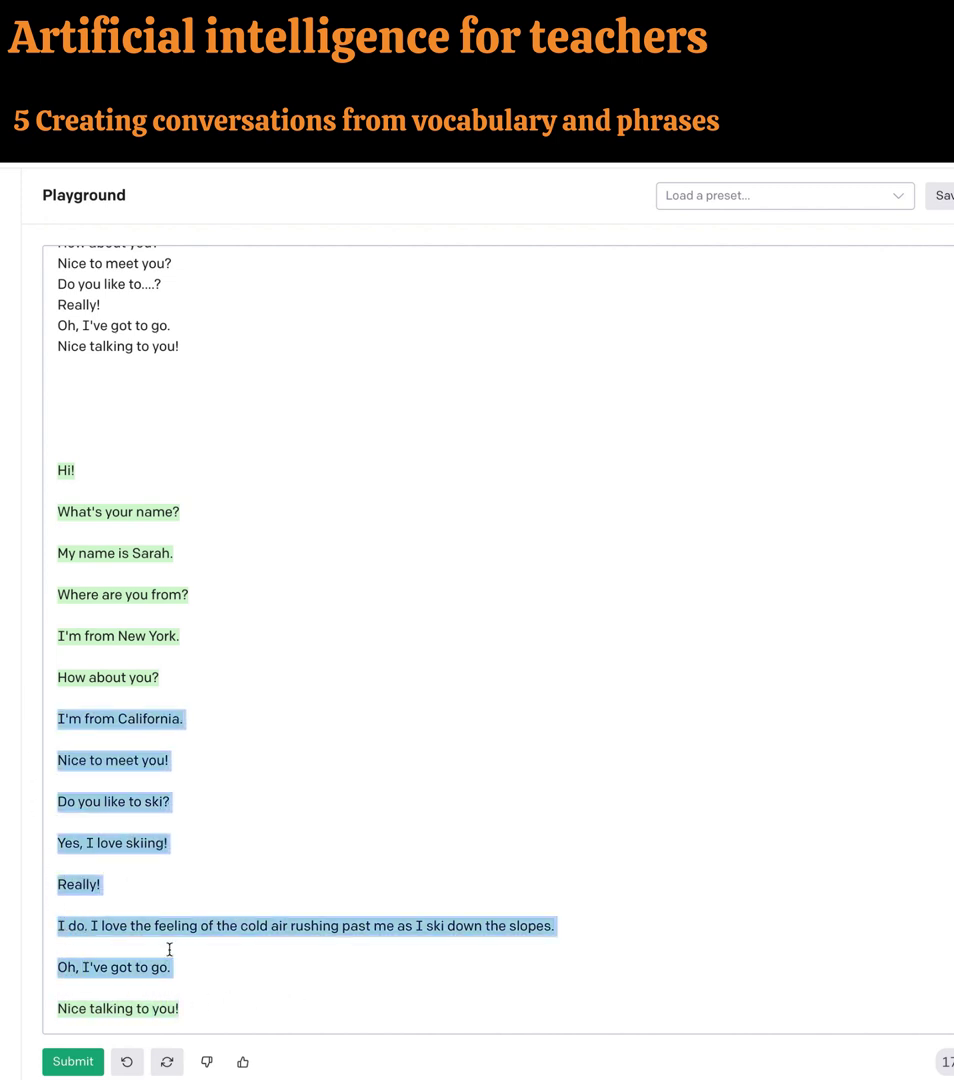
drag(190, 1002, 56, 465)
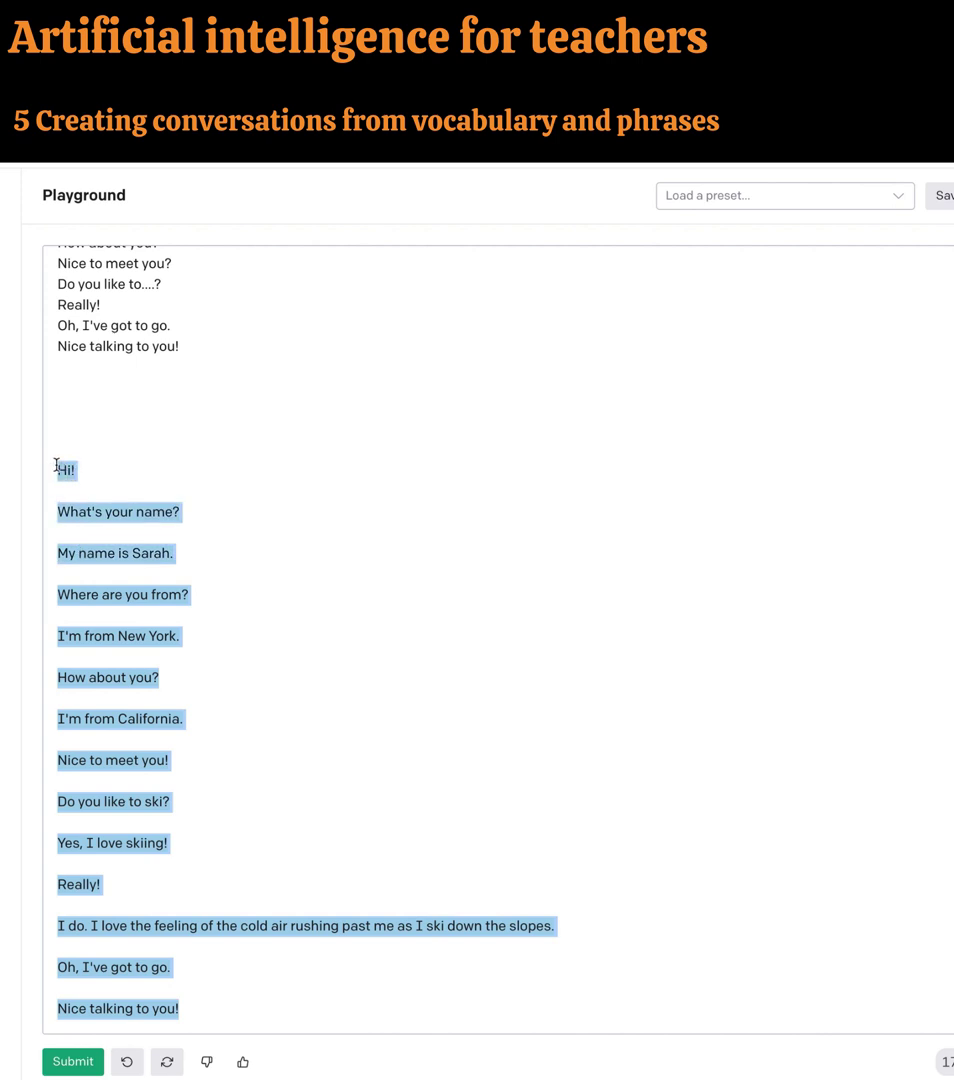
key(BackSpace)
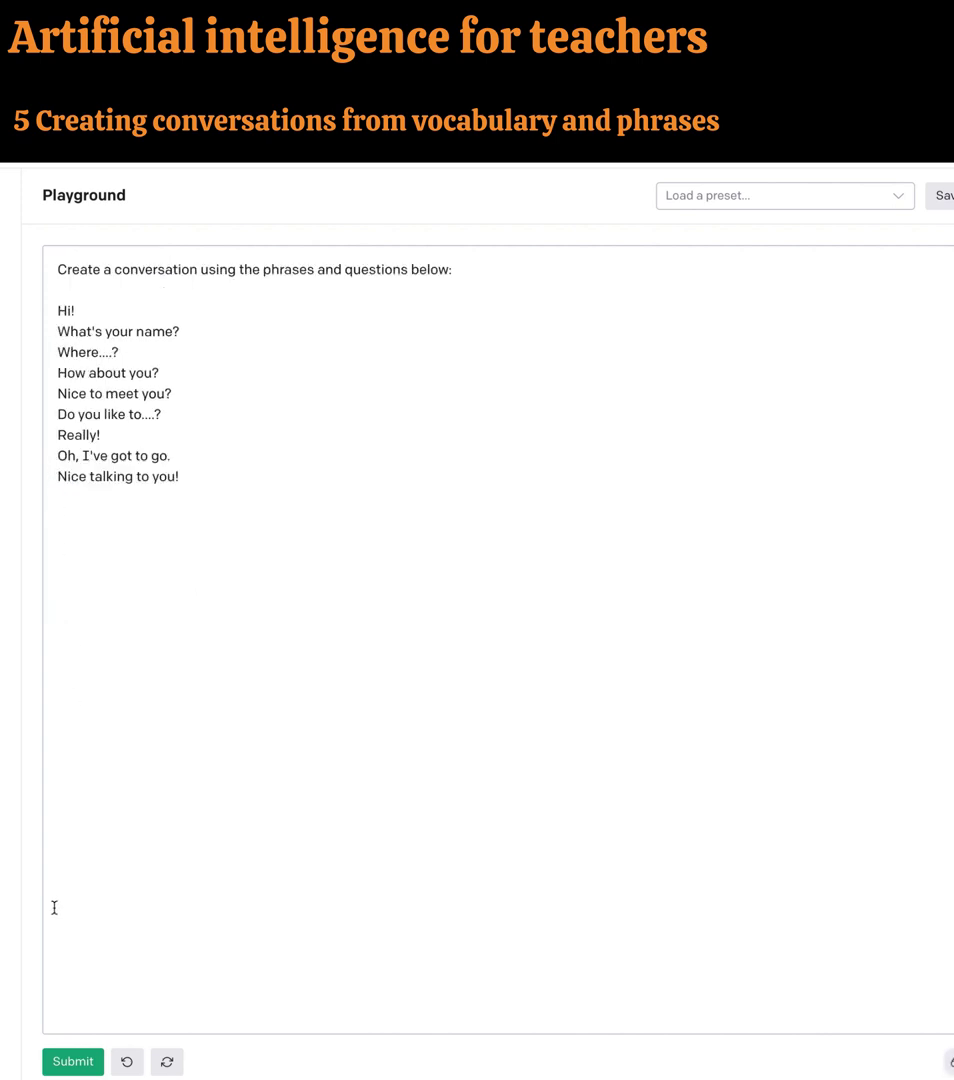
click(76, 1062)
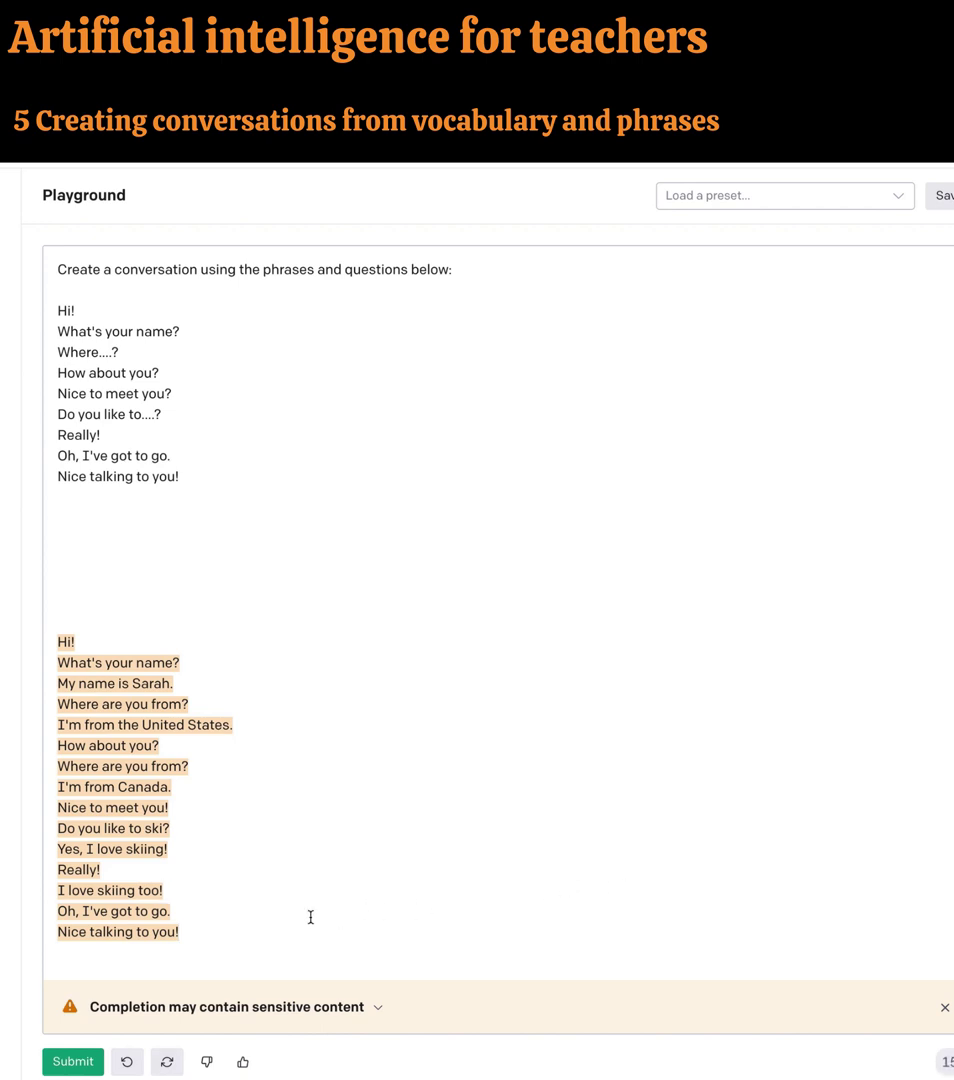
drag(217, 923, 41, 637)
key(BackSpace)
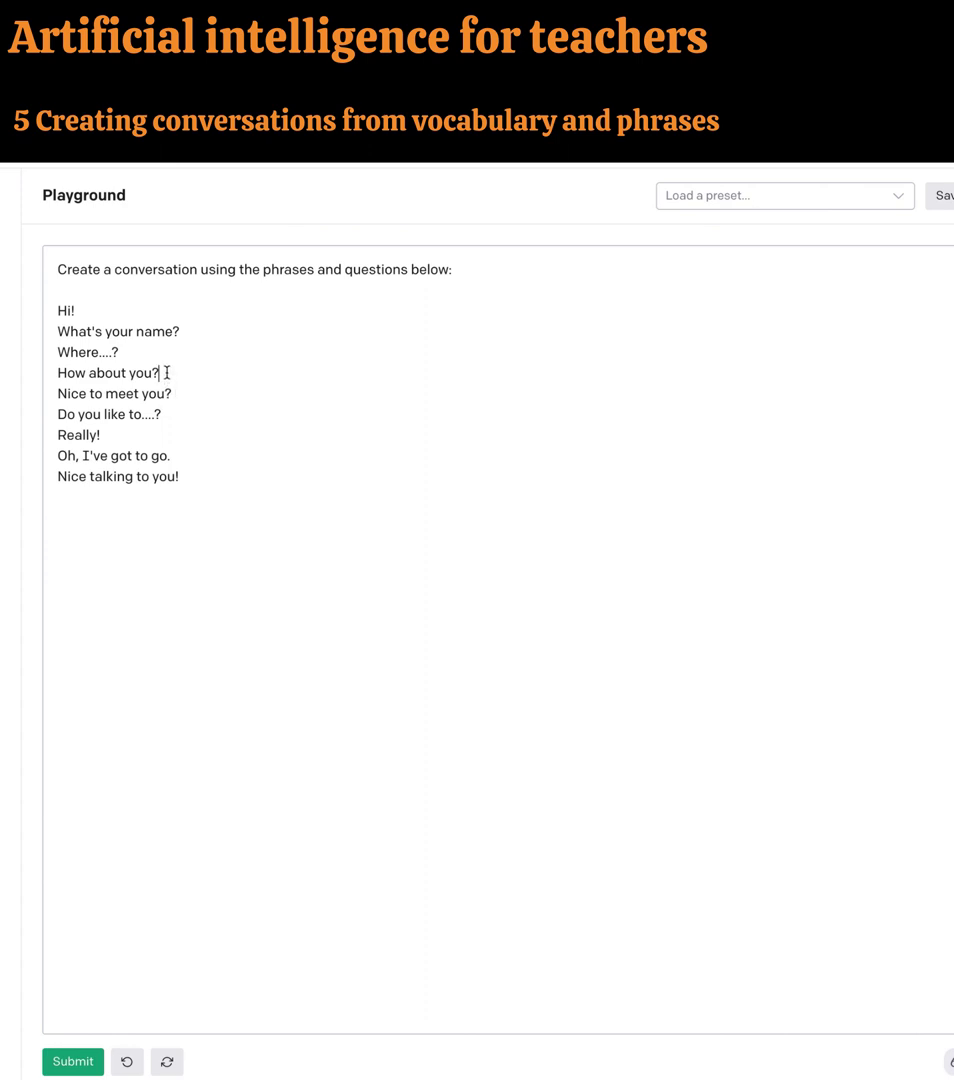
Add 'Why do..?' and 'Seriously?' after 'How about you?' and generate a new conversation.
click(167, 372)
key(Return)
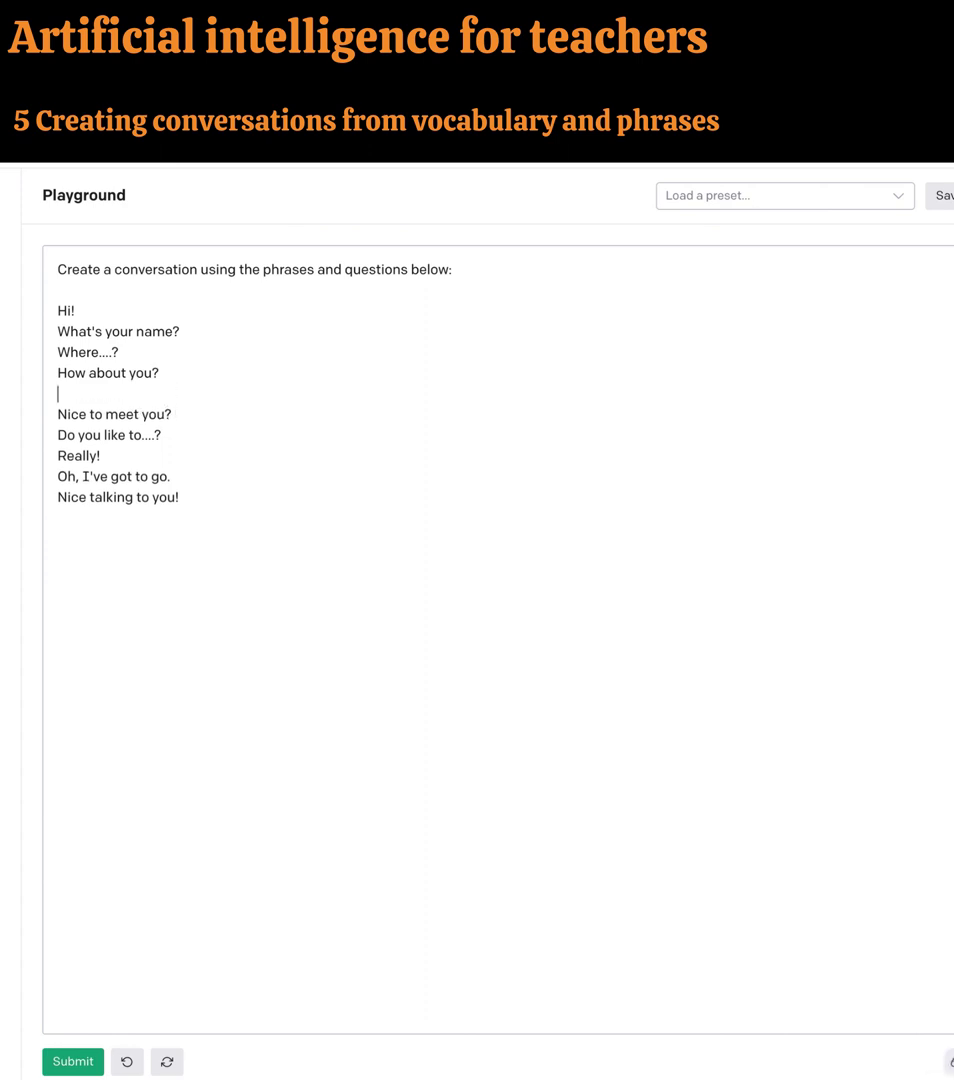
text(Why do..?)
key(Return)
text(S)
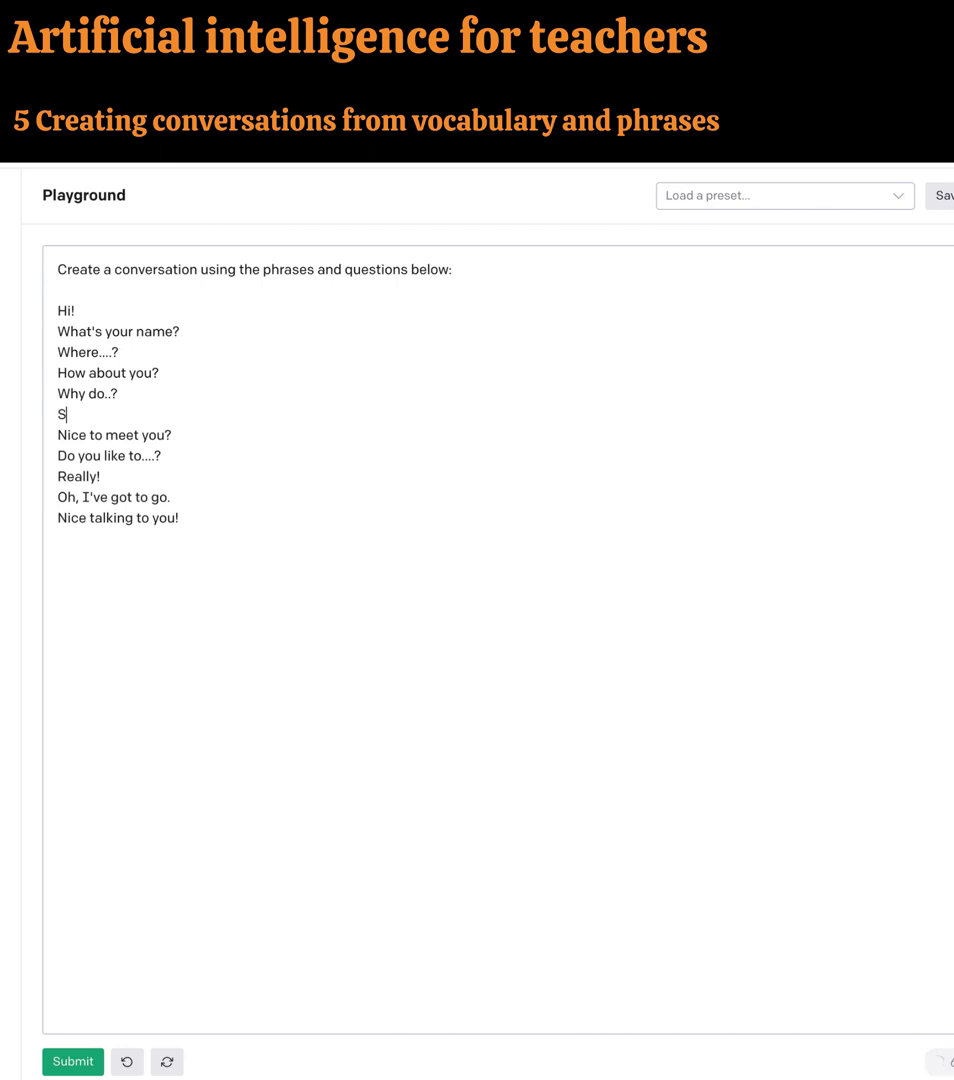
text(eriously?)
click(70, 1061)
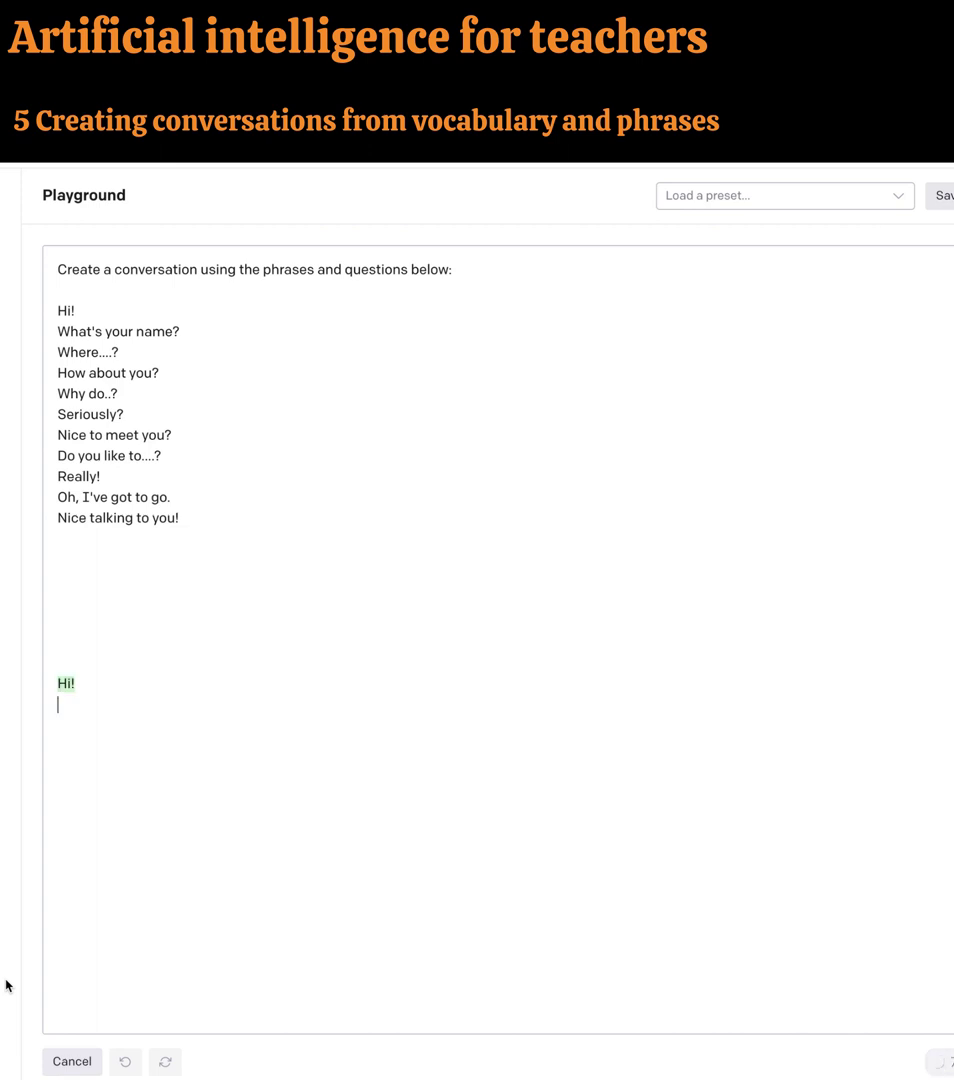